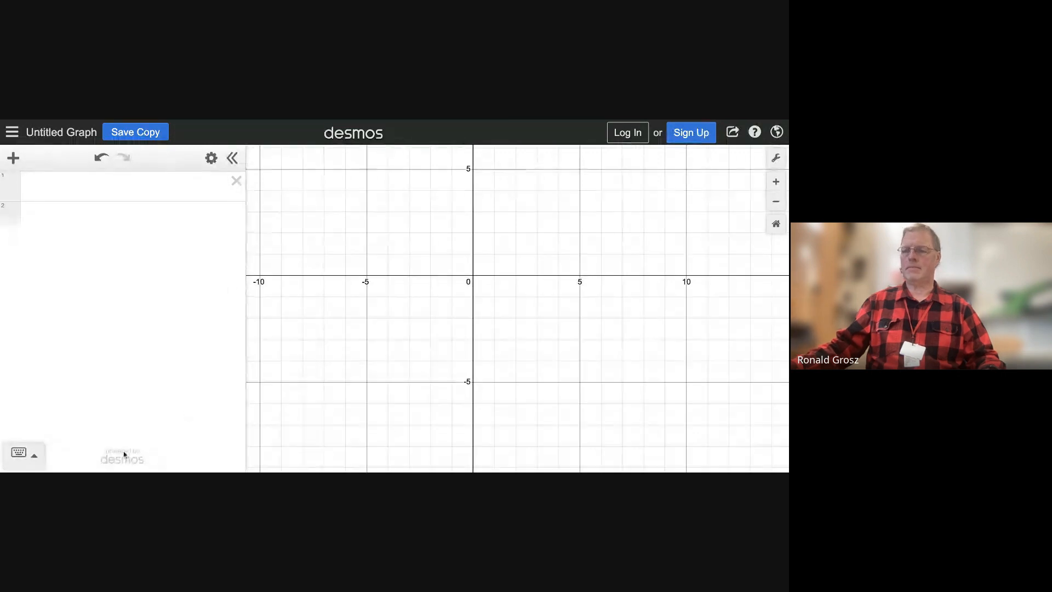
Calculate 7 × 2 in the first expression line and clear the line again
{"action": "left_click", "coordinate": [34, 456]}
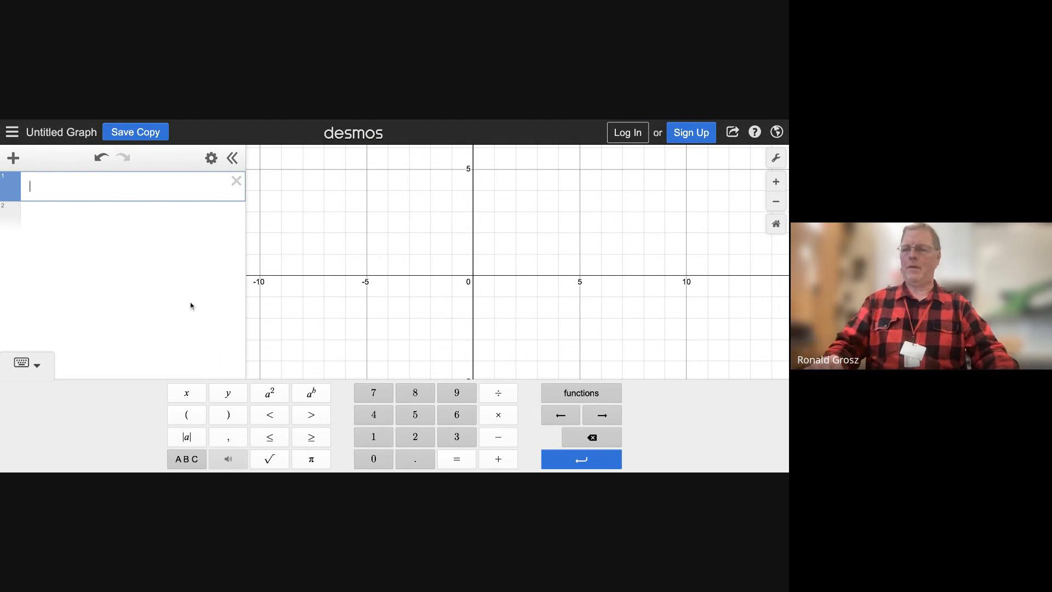
{"action": "left_click", "coordinate": [373, 393]}
{"action": "left_click", "coordinate": [498, 416]}
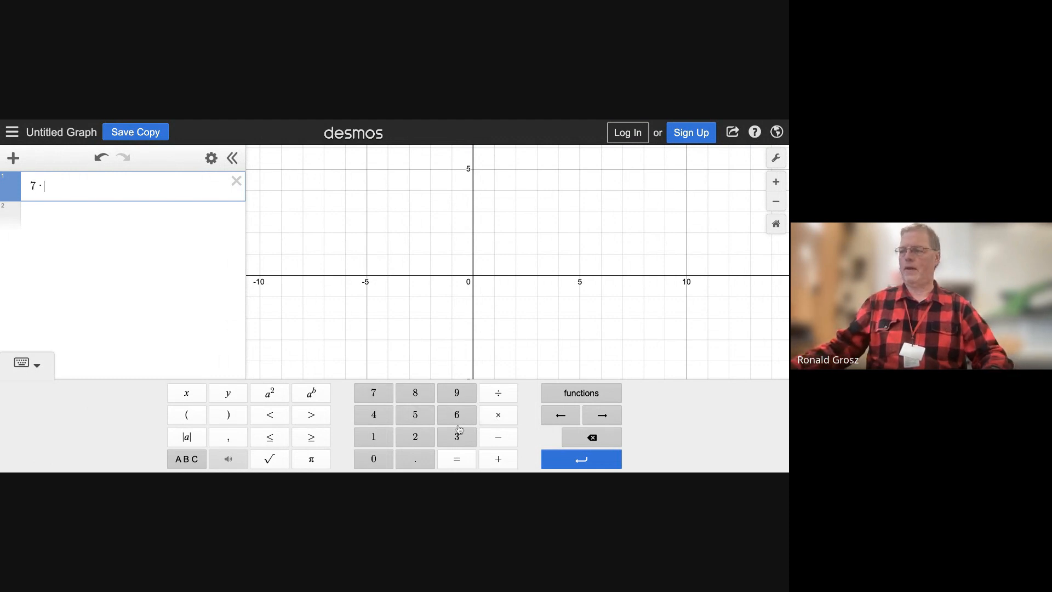
{"action": "left_click", "coordinate": [413, 441]}
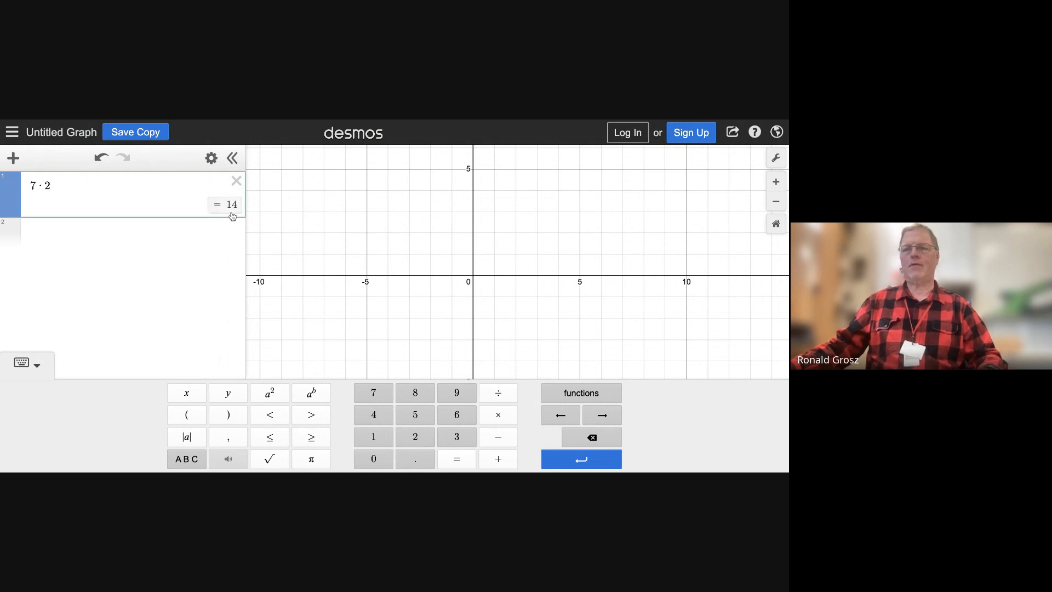
{"action": "key", "text": "BackSpace"}
{"action": "key", "text": "BackSpace"}
{"action": "key", "text": "BackSpace"}
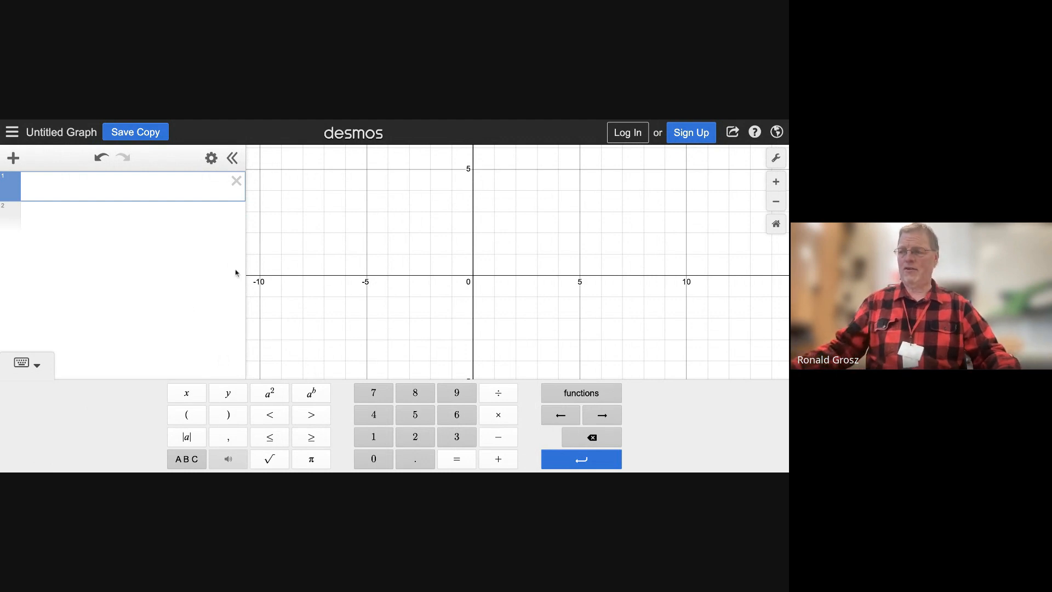
Enter 1/5 − 3/8 in the first expression line and show its result as a fraction
{"action": "left_click", "coordinate": [375, 438]}
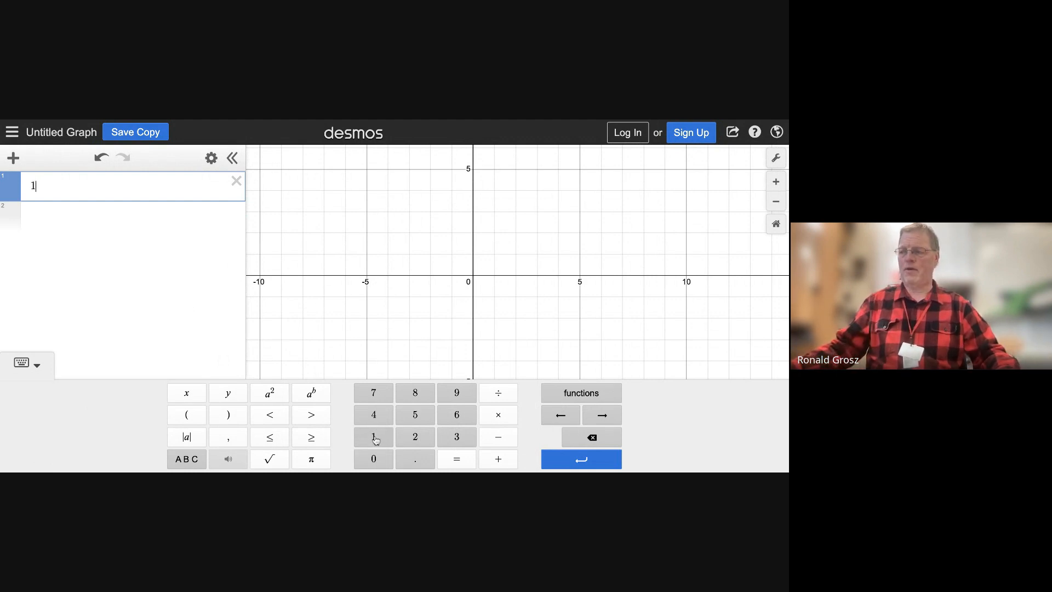
{"action": "left_click", "coordinate": [497, 394]}
{"action": "left_click", "coordinate": [412, 419]}
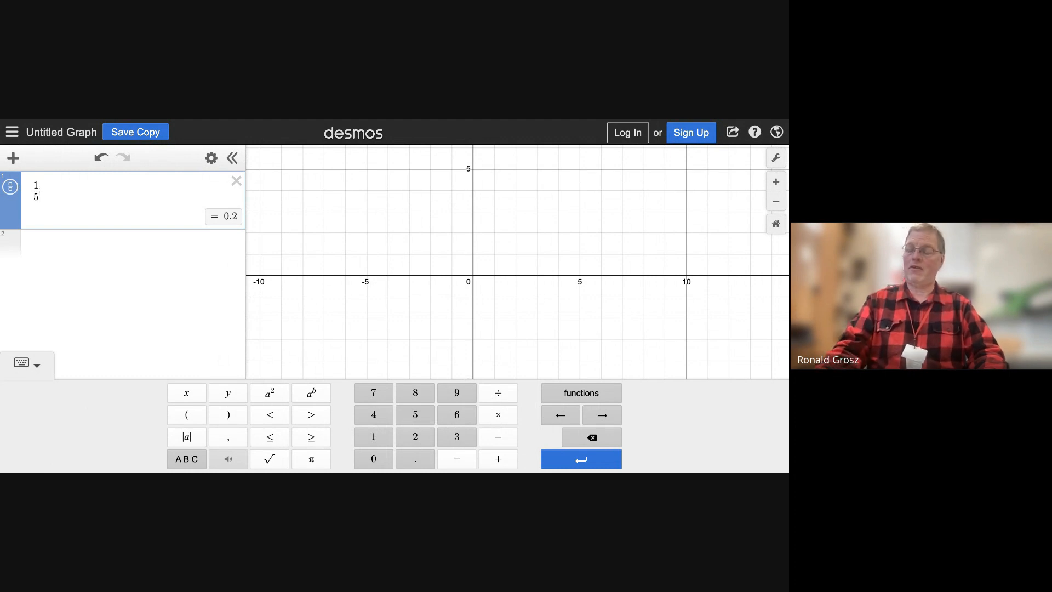
{"action": "key", "text": "Right"}
{"action": "type", "text": "-"}
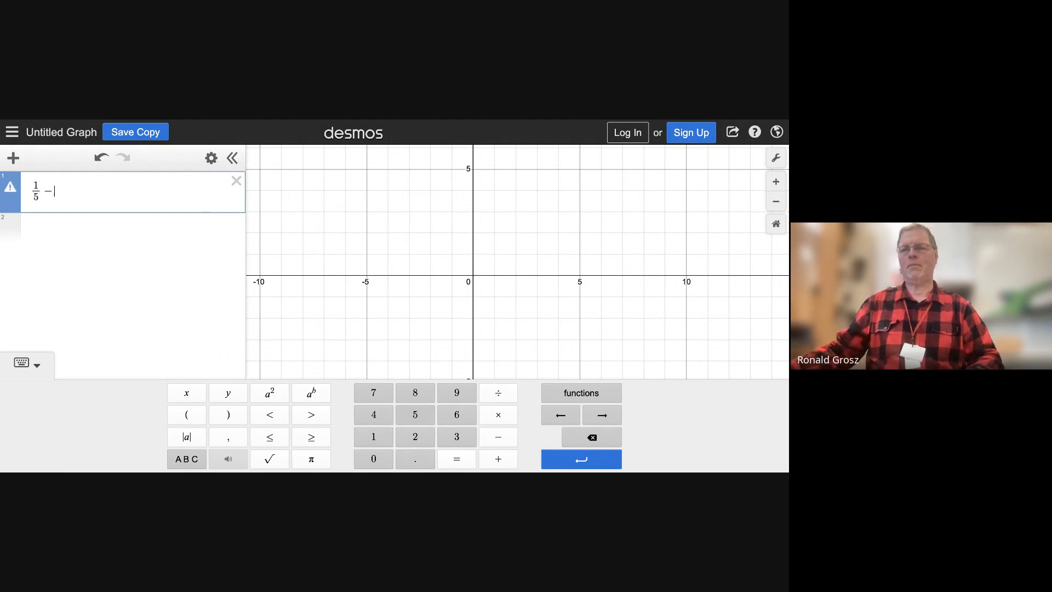
{"action": "left_click", "coordinate": [457, 437]}
{"action": "left_click", "coordinate": [486, 400]}
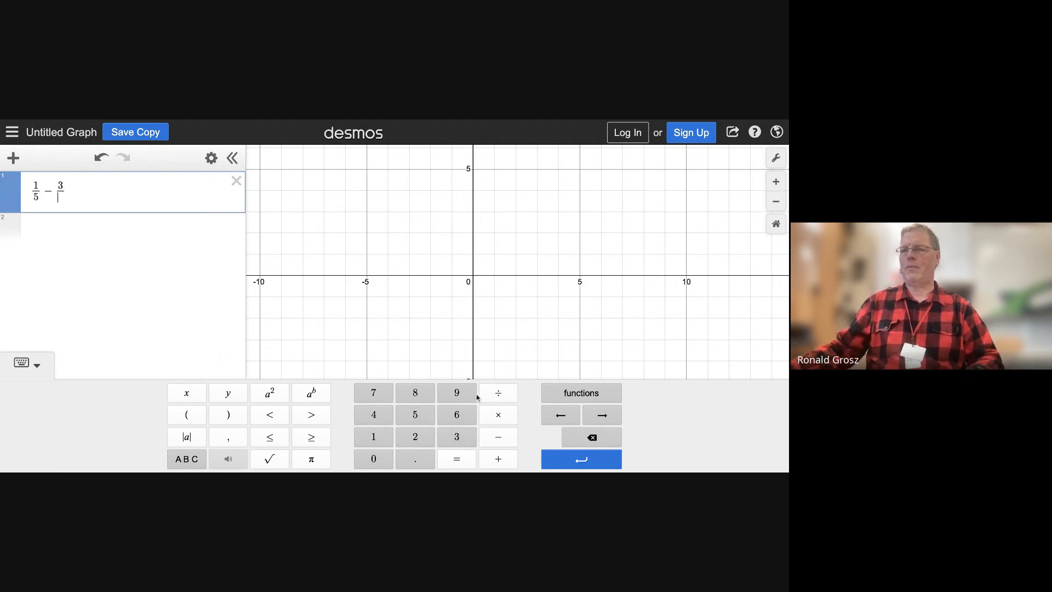
{"action": "left_click", "coordinate": [415, 393]}
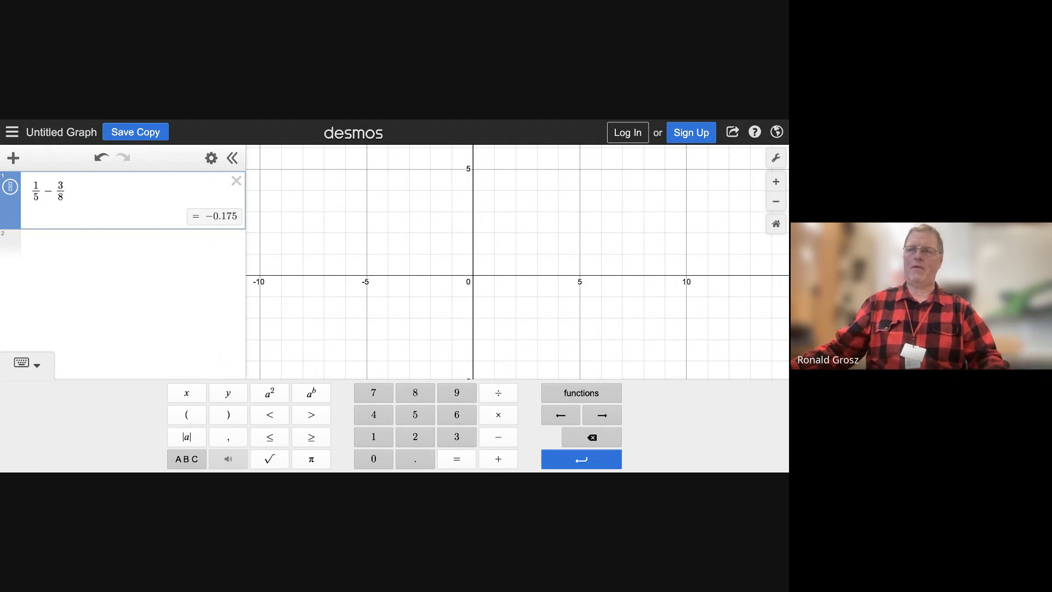
{"action": "left_click", "coordinate": [25, 363]}
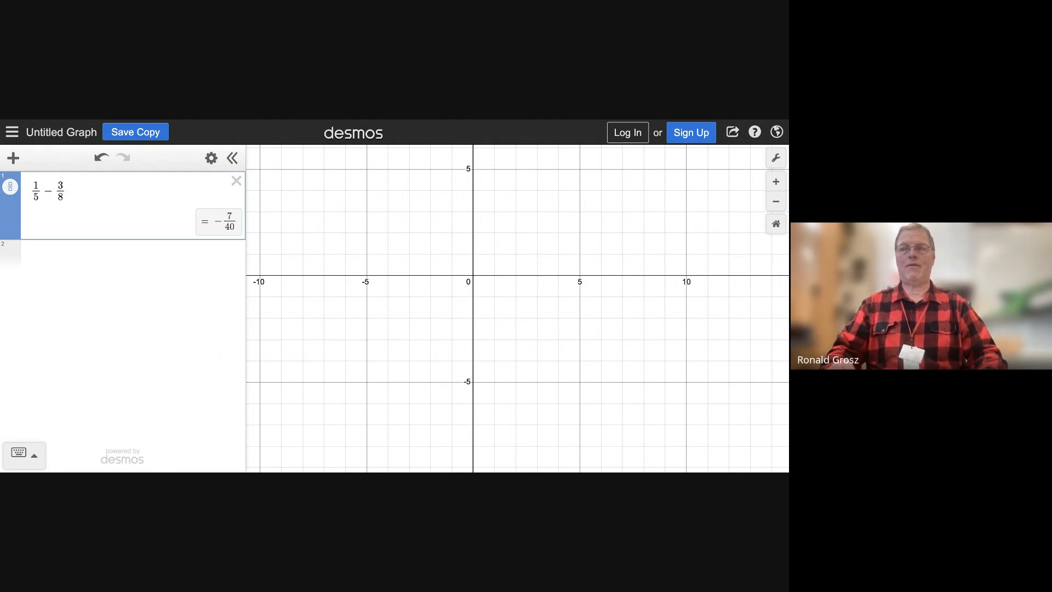
Enter 28/63 in the second expression line and show its result as a simplified fraction
{"action": "left_click", "coordinate": [132, 254]}
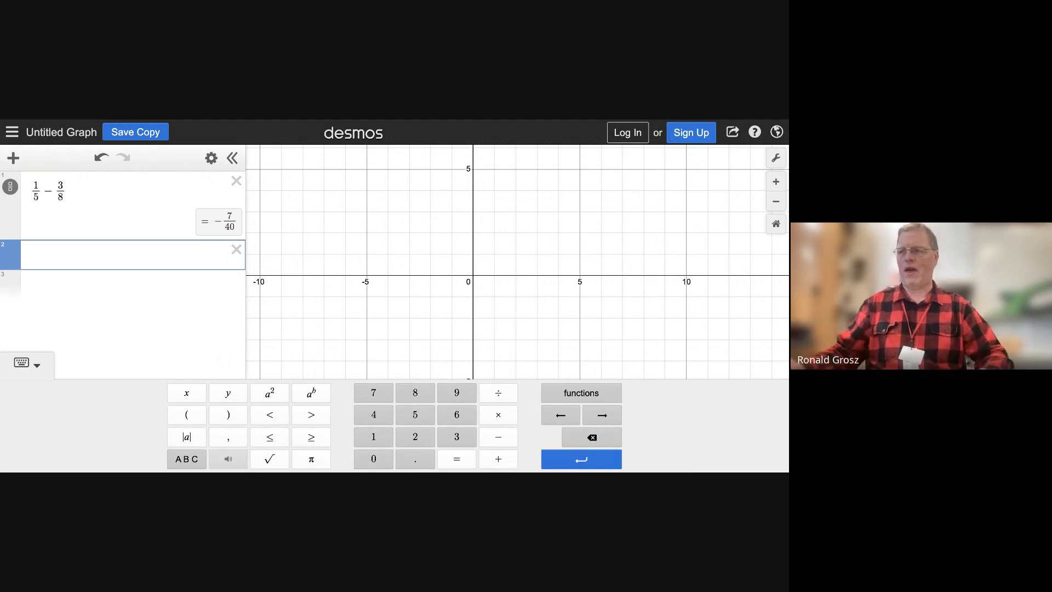
{"action": "left_click", "coordinate": [422, 439]}
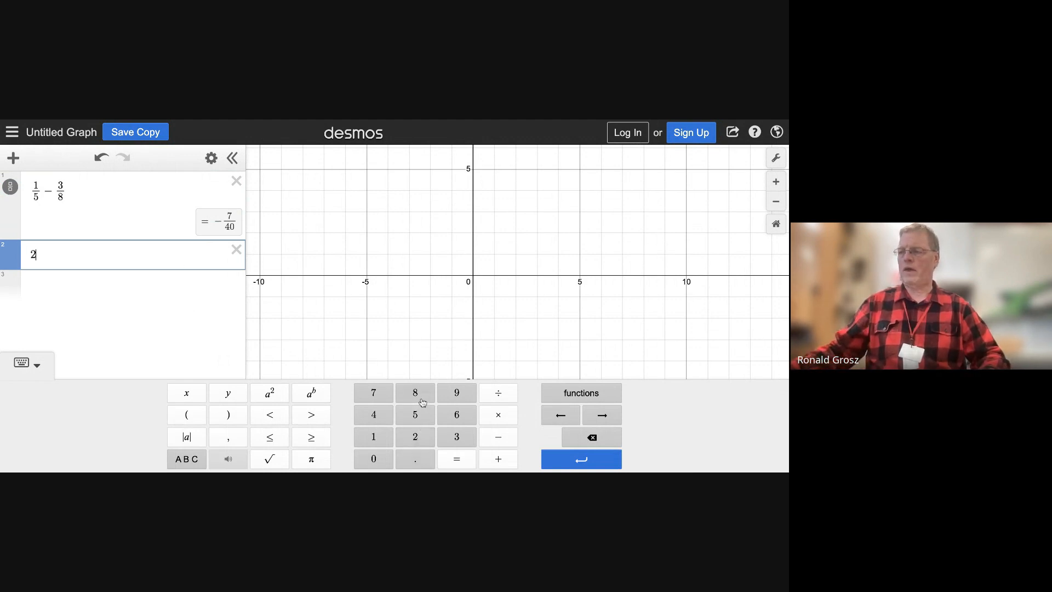
{"action": "left_click", "coordinate": [421, 397]}
{"action": "left_click", "coordinate": [496, 394]}
{"action": "left_click", "coordinate": [458, 417]}
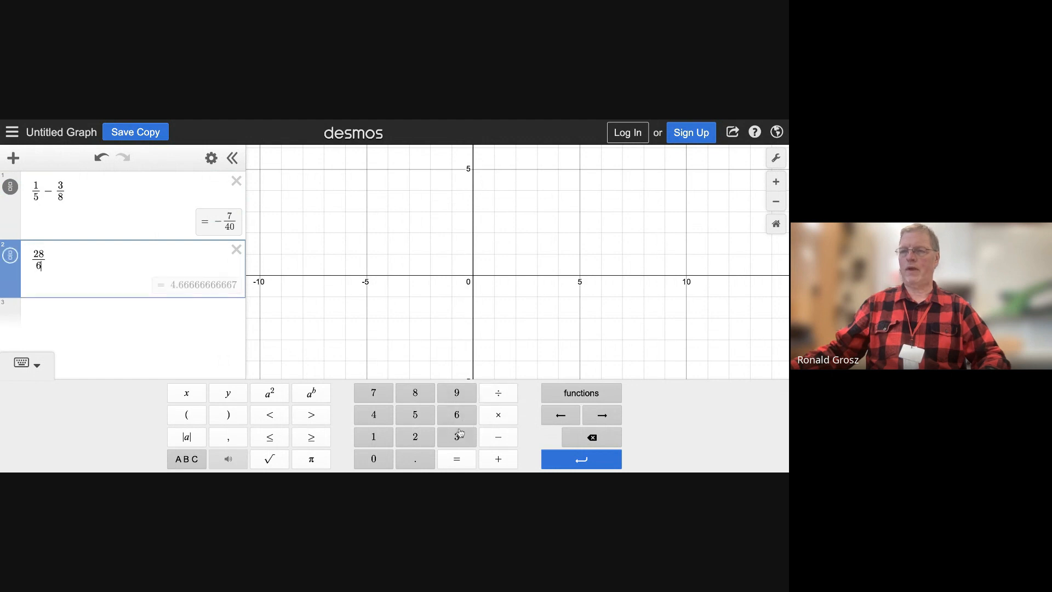
{"action": "left_click", "coordinate": [459, 437]}
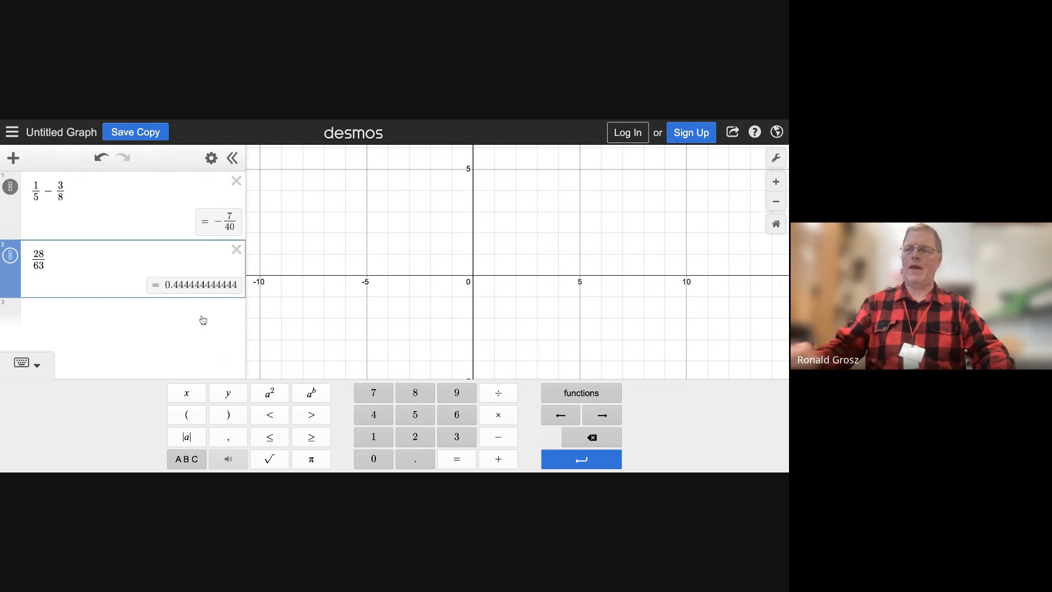
{"action": "left_click", "coordinate": [17, 262]}
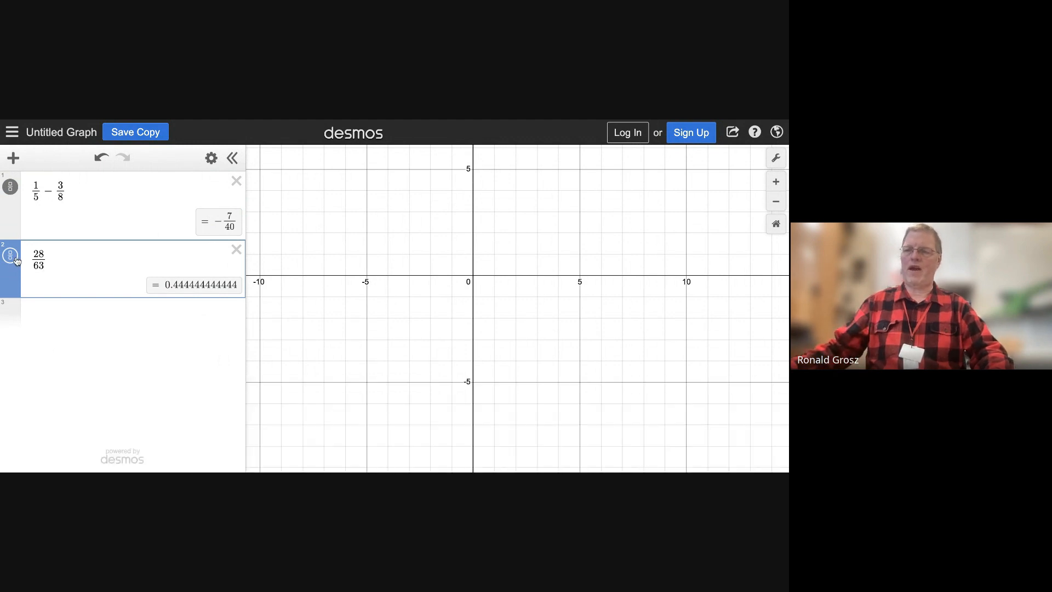
{"action": "left_click", "coordinate": [17, 261]}
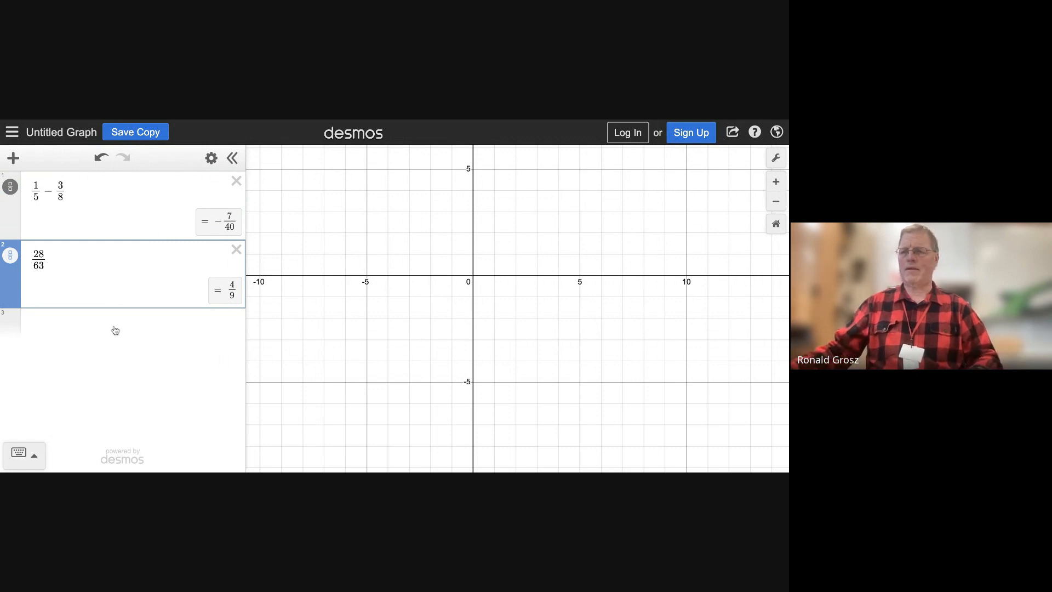
Enter the decimal 1.33333 in the third expression line and convert it to a fraction
{"action": "left_click", "coordinate": [83, 327]}
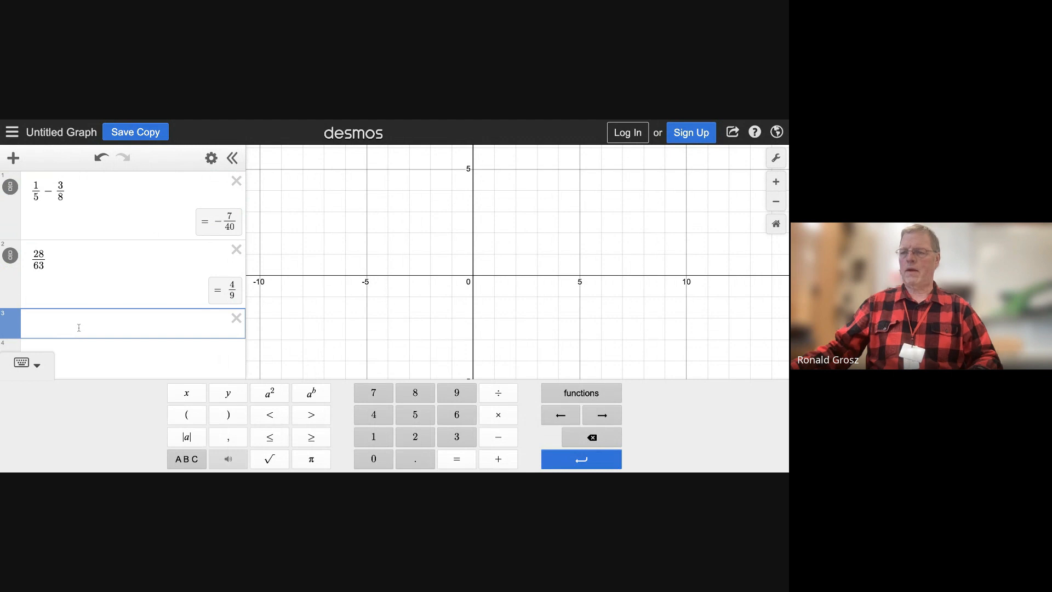
{"action": "type", "text": "1.3333"}
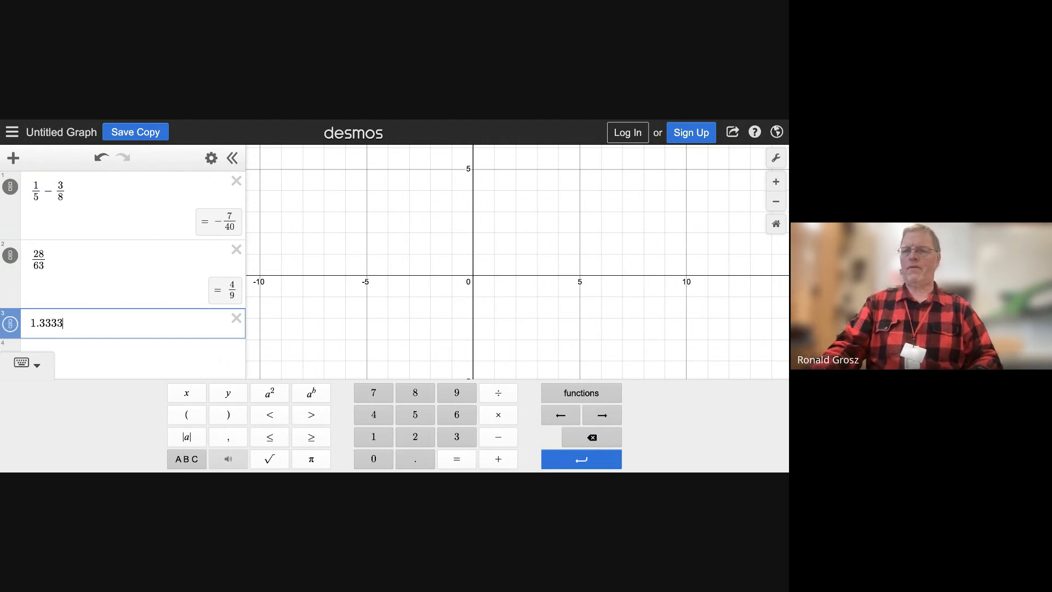
{"action": "type", "text": "333"}
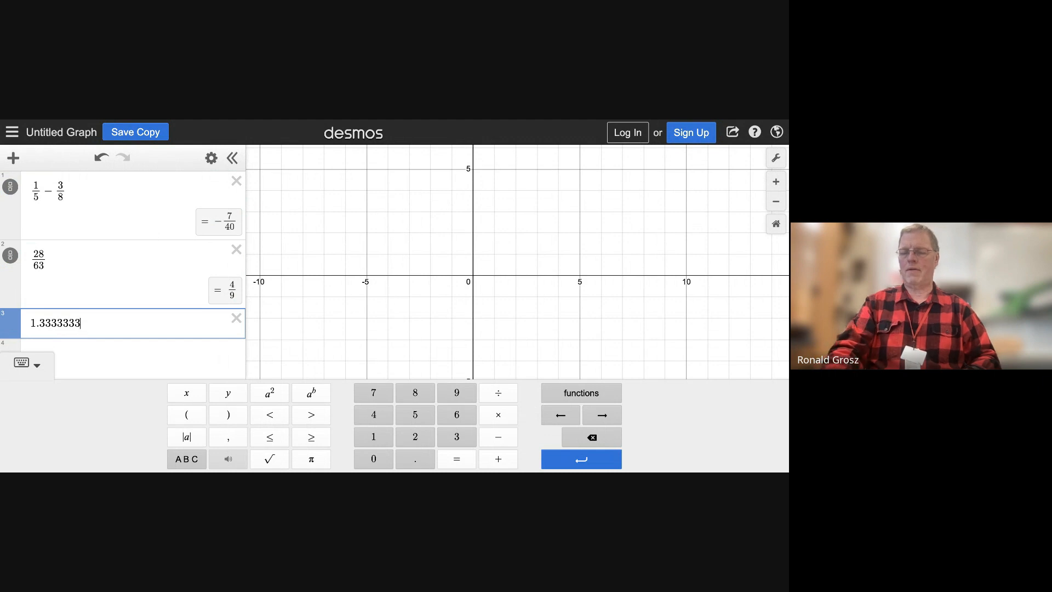
{"action": "key", "text": "BackSpace"}
{"action": "key", "text": "BackSpace"}
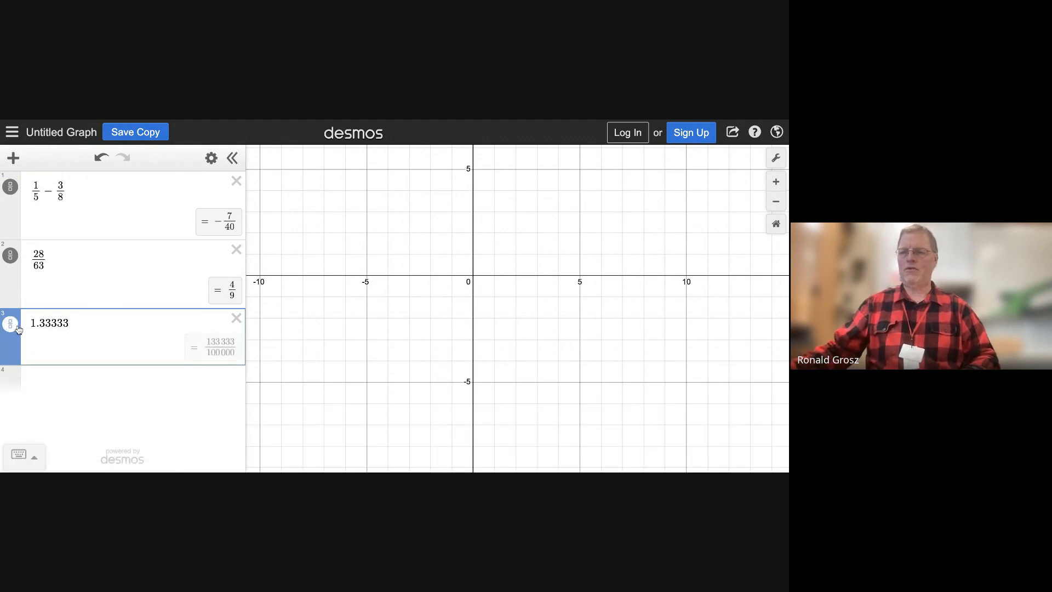
{"action": "left_click", "coordinate": [17, 329]}
Extend the decimal in the third line to 1.3333333333333333 and add a new expression line below it
{"action": "left_click", "coordinate": [68, 327]}
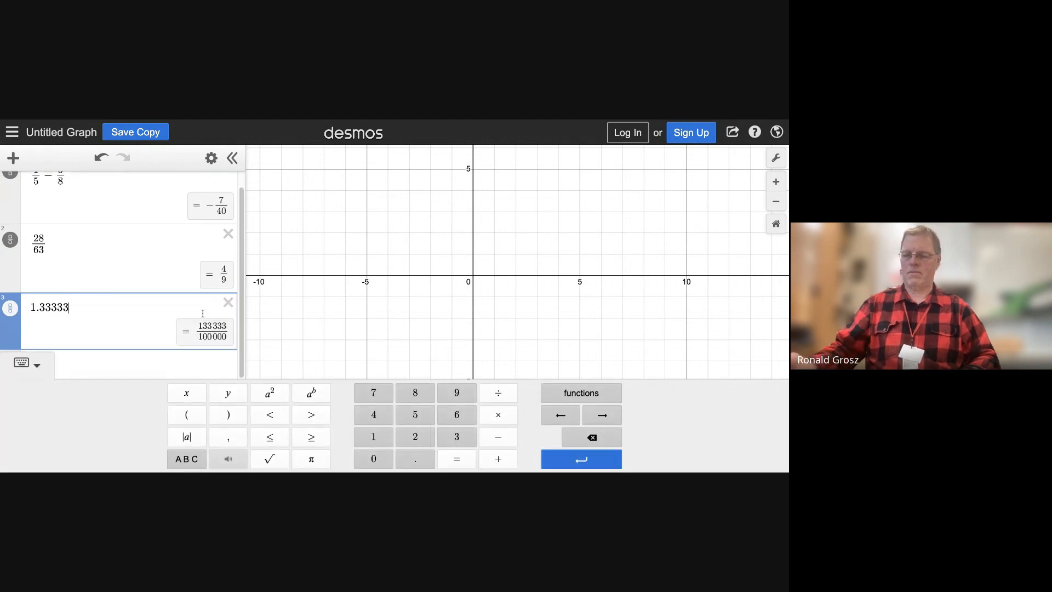
{"action": "type", "text": "33333333333"}
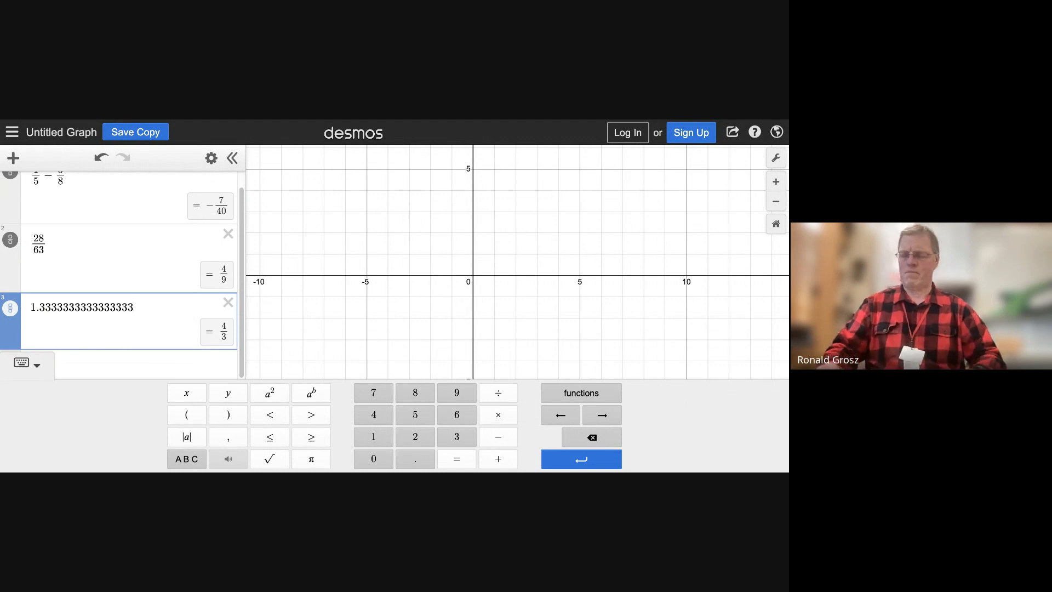
{"action": "key", "text": "Return"}
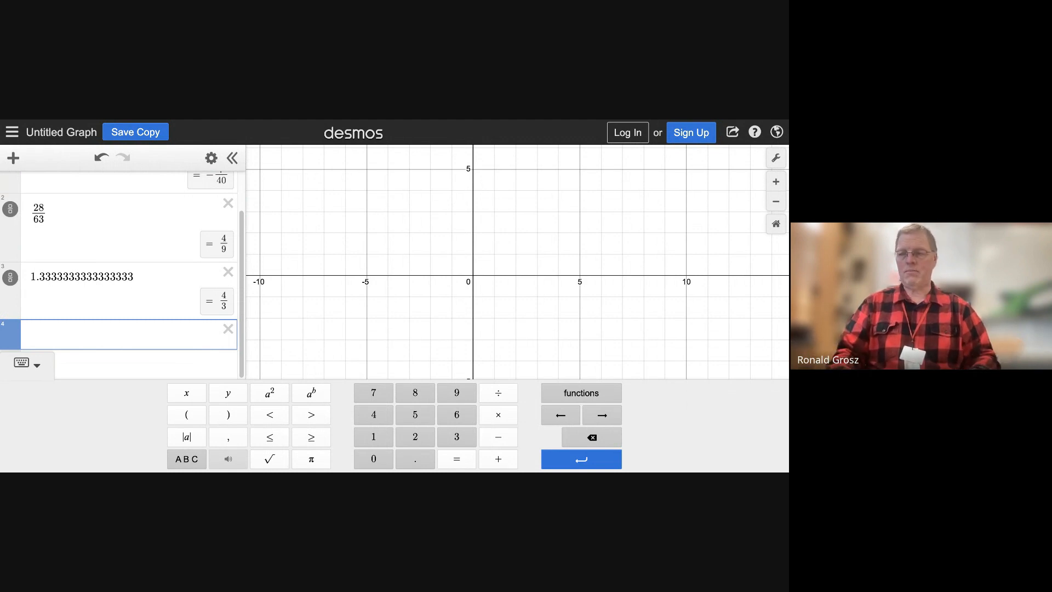
Enter 2.8 · 10^−6 in scientific notation in the fourth expression line
{"action": "left_click", "coordinate": [416, 440]}
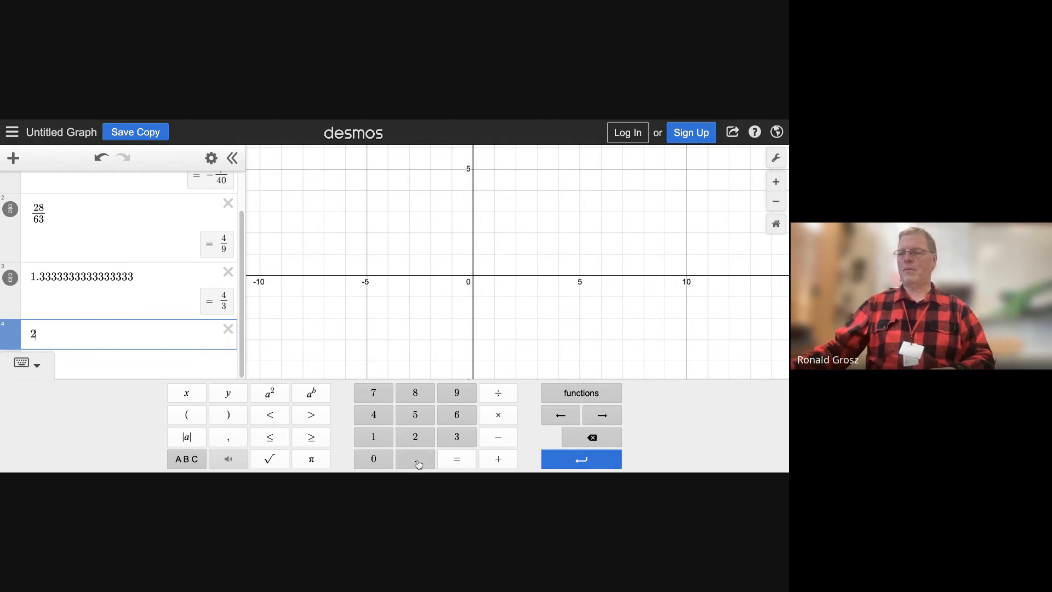
{"action": "left_click", "coordinate": [421, 396]}
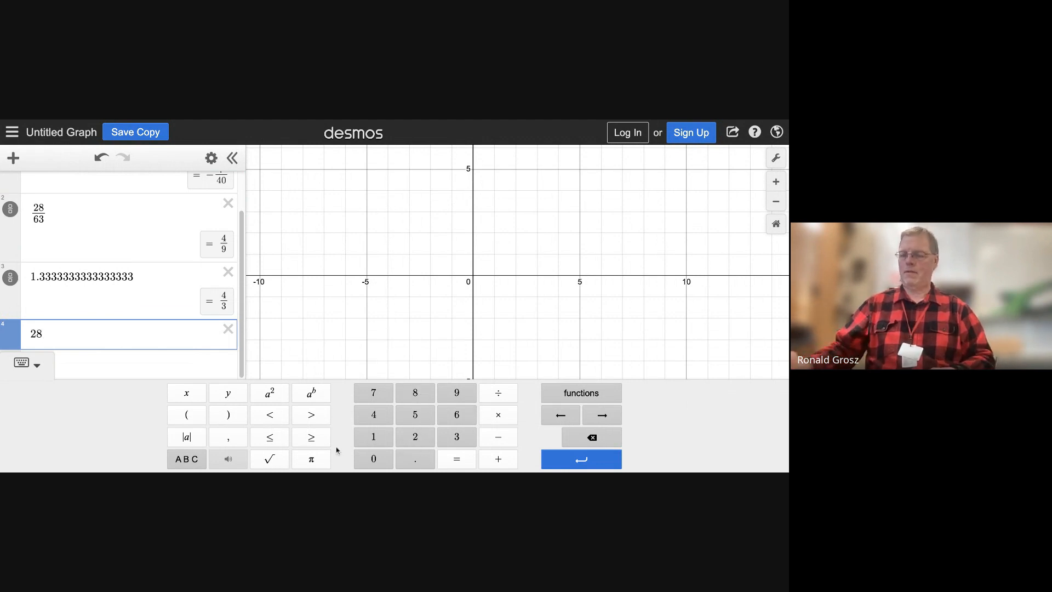
{"action": "key", "text": "Left"}
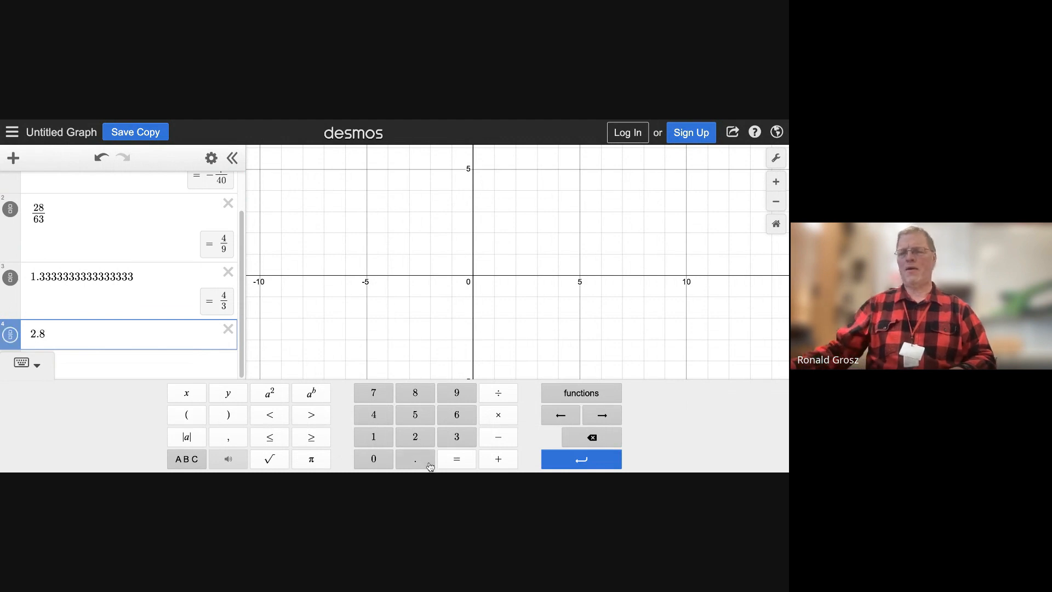
{"action": "left_click", "coordinate": [497, 417]}
{"action": "type", "text": "10"}
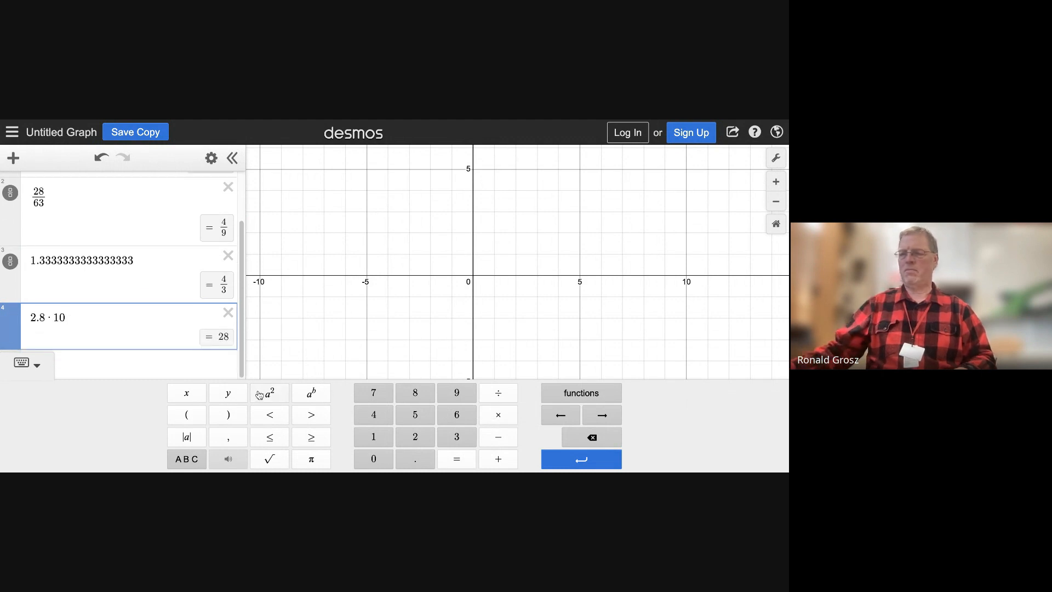
{"action": "left_click", "coordinate": [310, 401]}
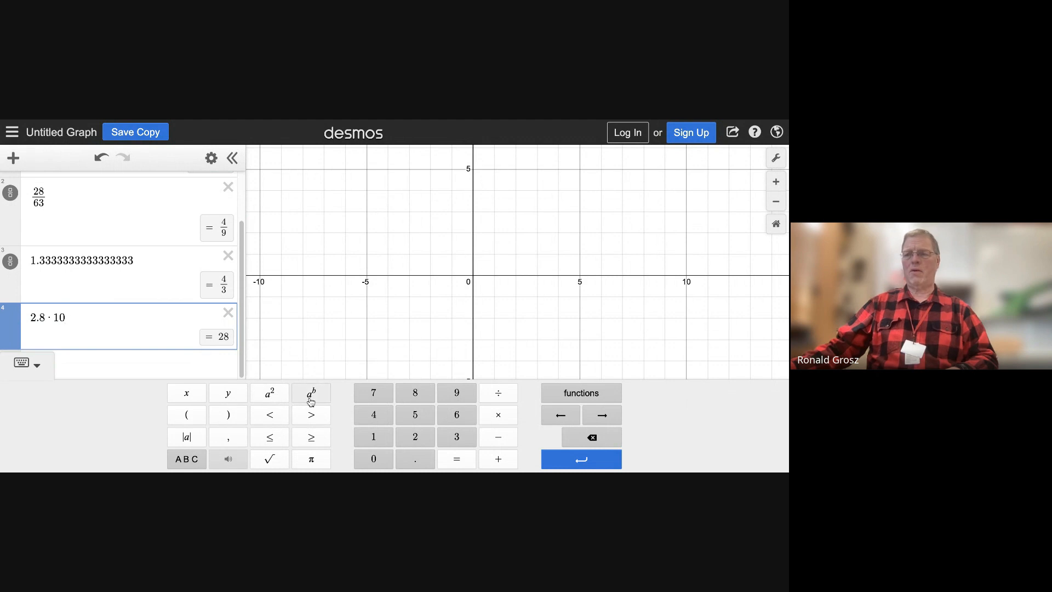
{"action": "type", "text": "-"}
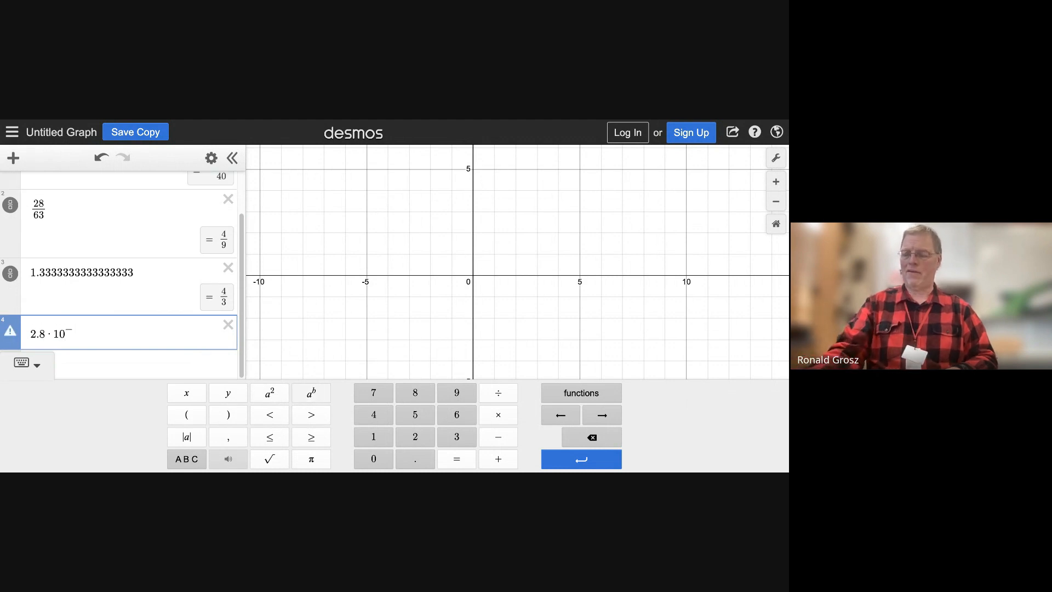
{"action": "type", "text": "6"}
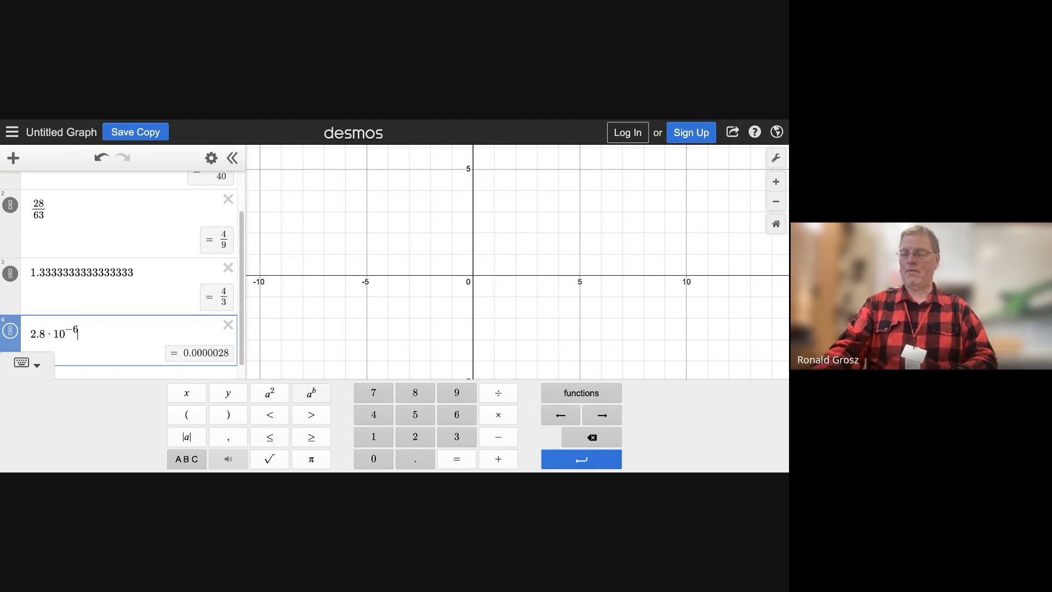
Multiply the fourth expression by 7.1 · 10^5 and show its result as a fraction
{"action": "key", "text": "Right"}
{"action": "type", "text": "*"}
{"action": "type", "text": "7.1"}
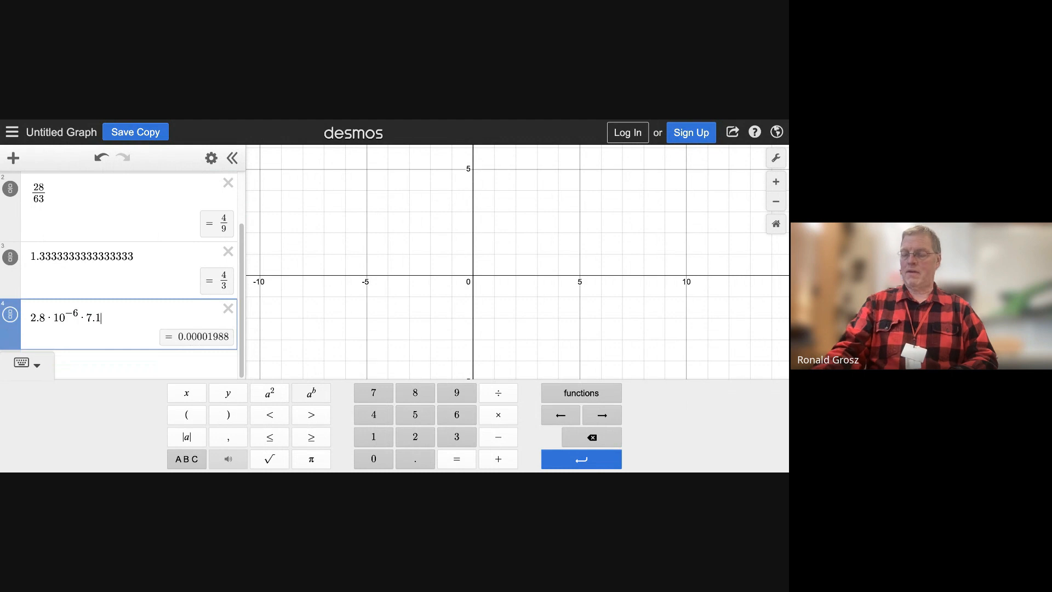
{"action": "type", "text": "*10"}
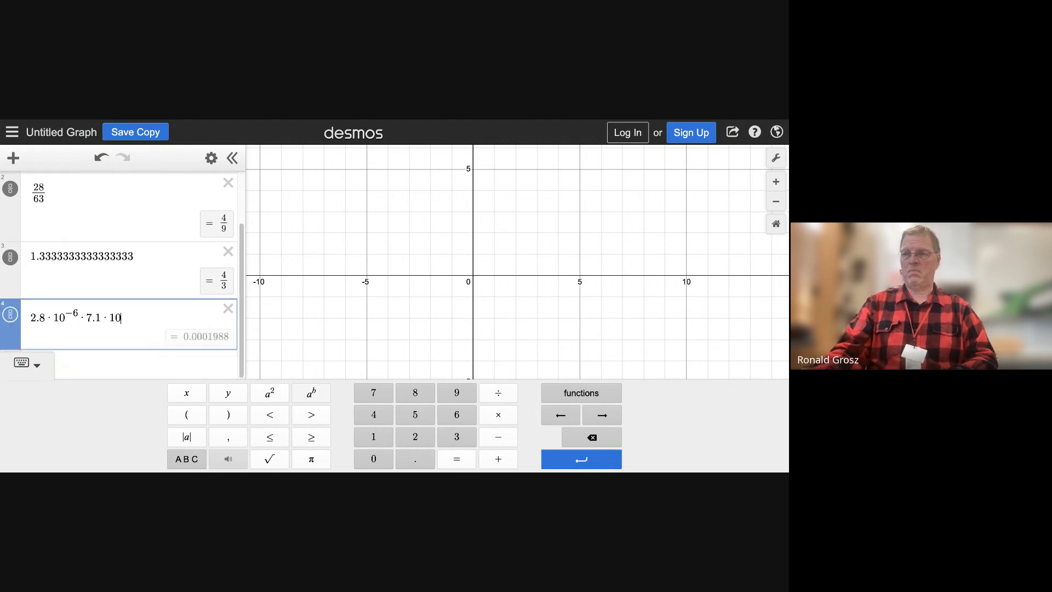
{"action": "left_click", "coordinate": [323, 396]}
{"action": "type", "text": "5"}
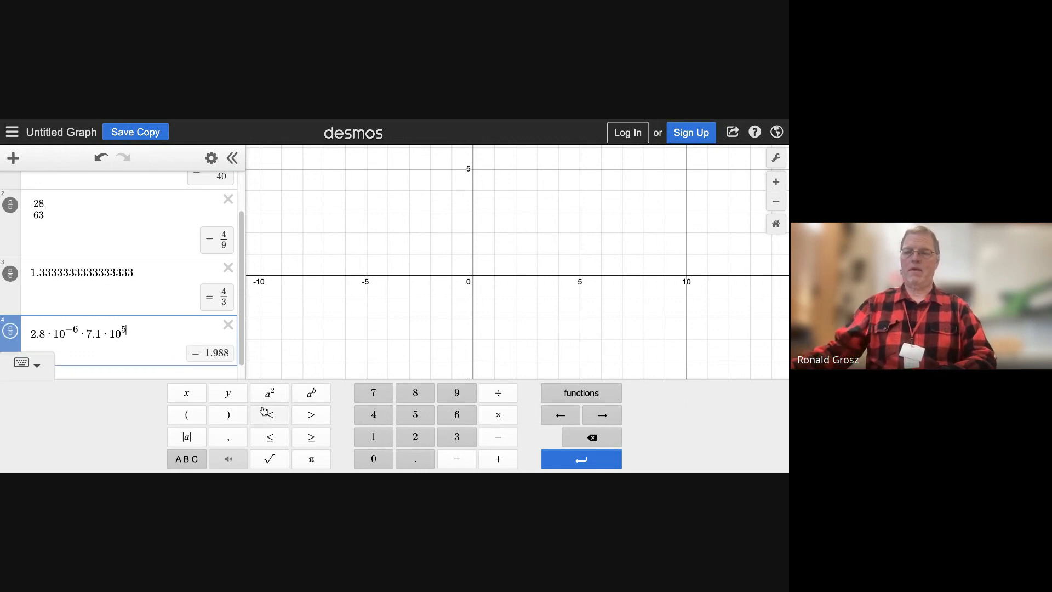
{"action": "left_click", "coordinate": [18, 335]}
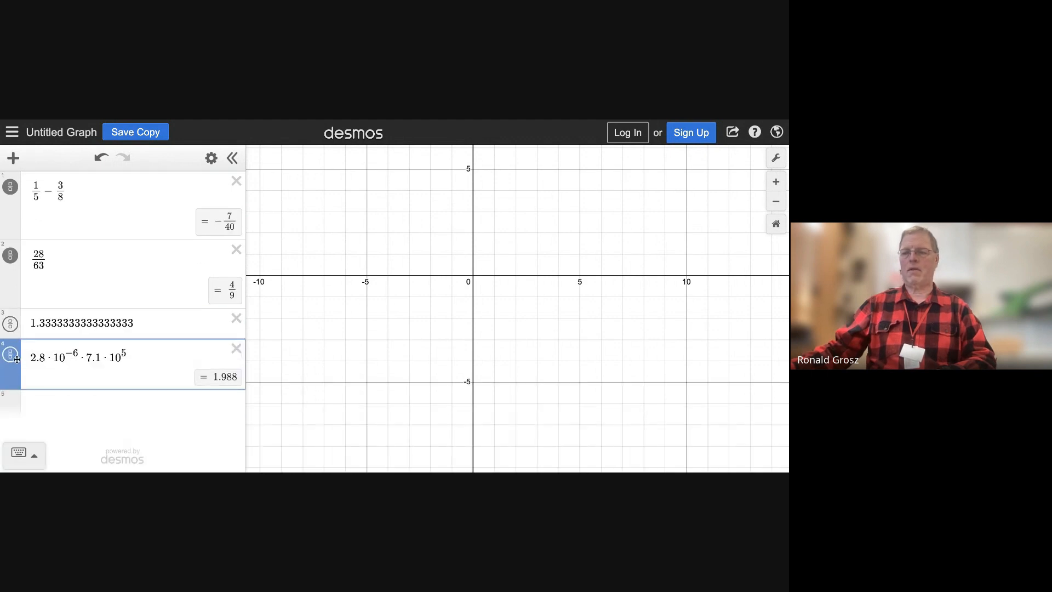
{"action": "left_click", "coordinate": [13, 358]}
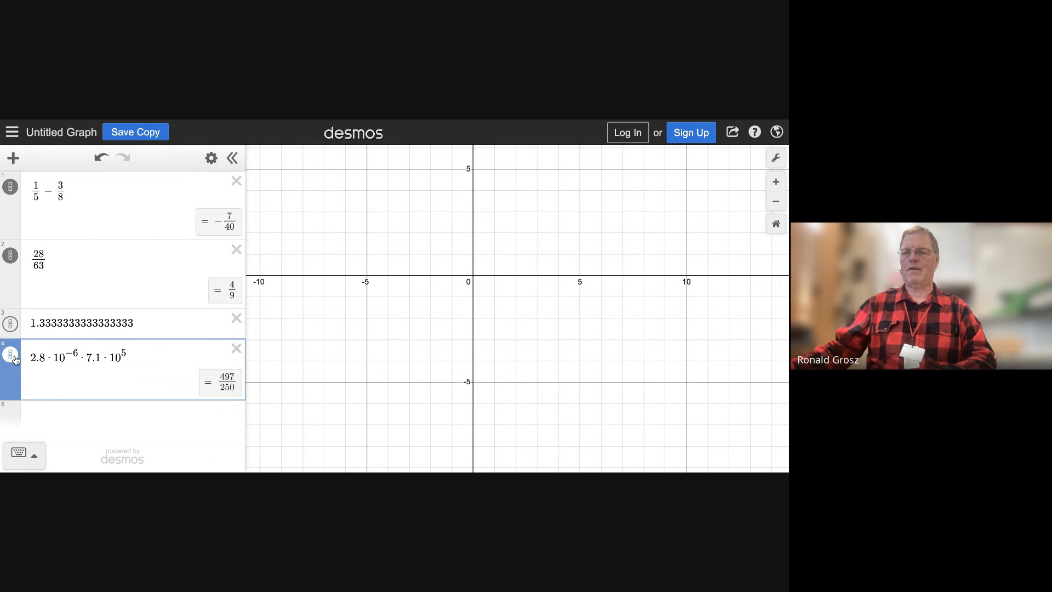
Switch the fourth expression's result back to a decimal and add a new expression line below it
{"action": "left_click", "coordinate": [12, 357]}
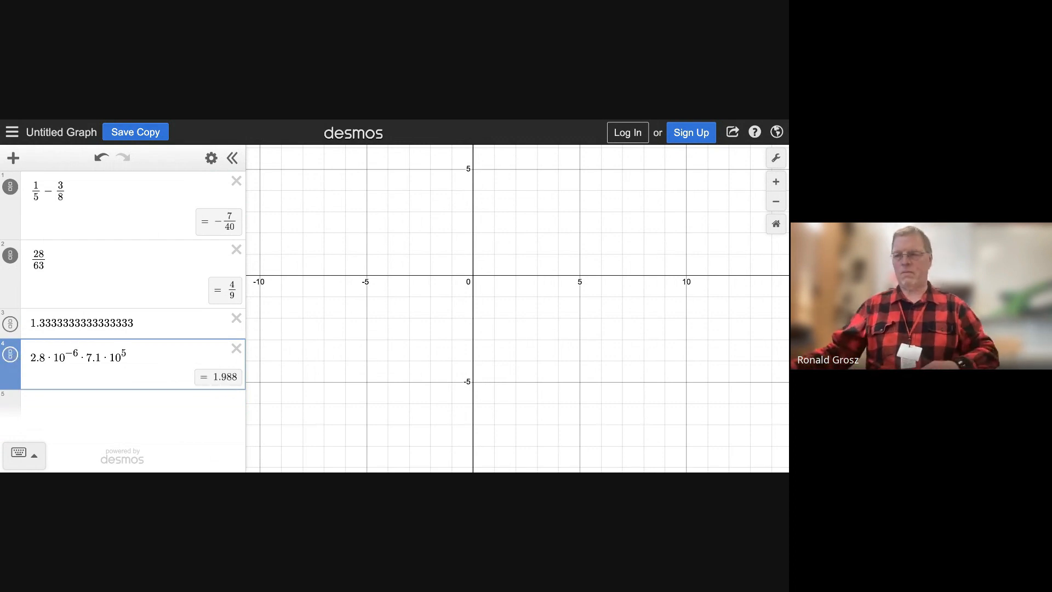
{"action": "left_click", "coordinate": [183, 382]}
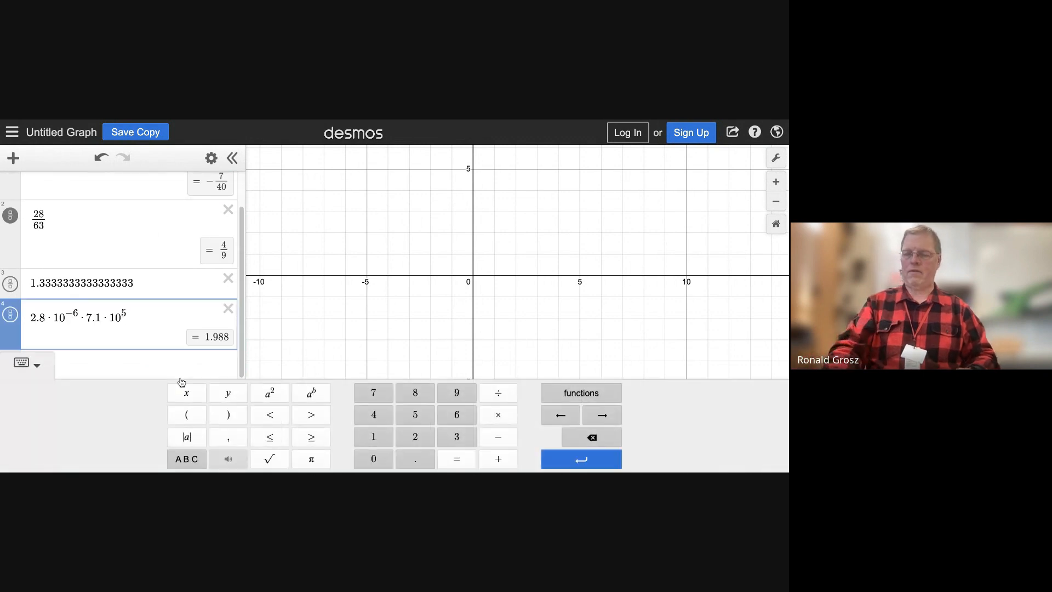
{"action": "key", "text": "Return"}
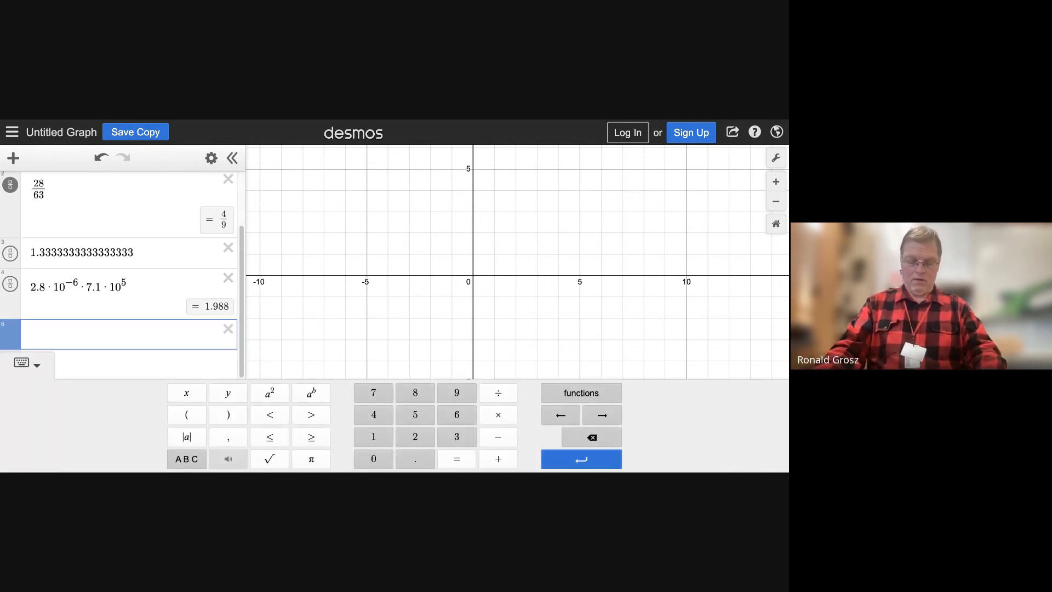
Enter 4(18 − 2)^2 in the fifth expression line
{"action": "type", "text": "4"}
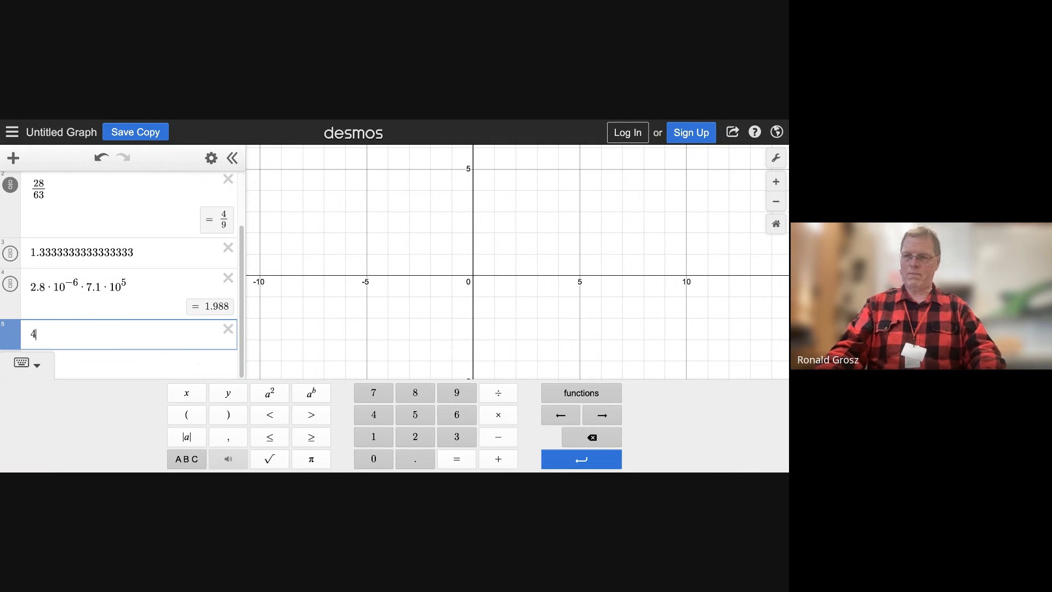
{"action": "type", "text": "("}
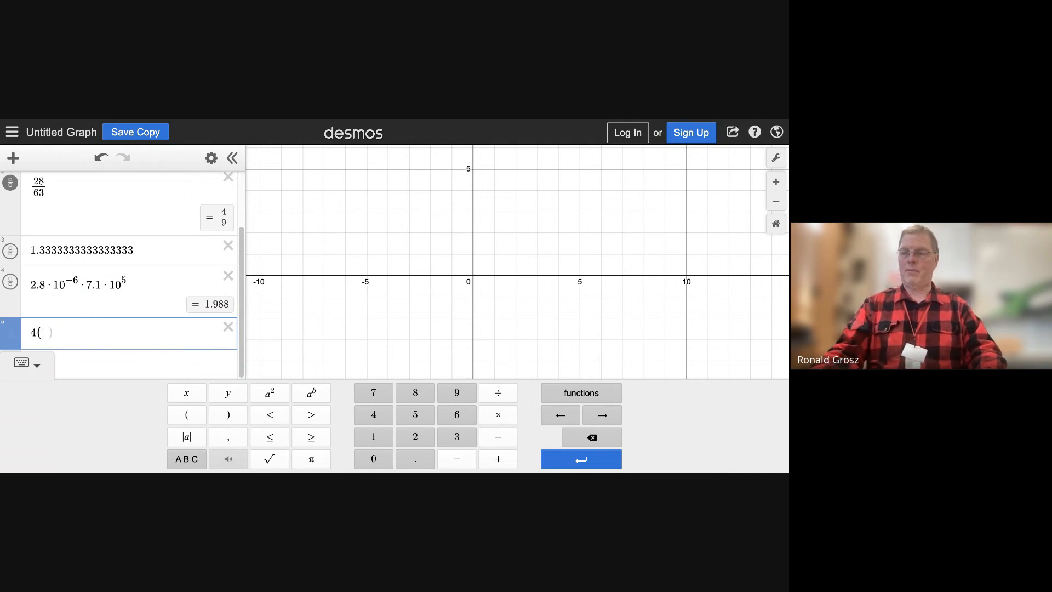
{"action": "type", "text": "18"}
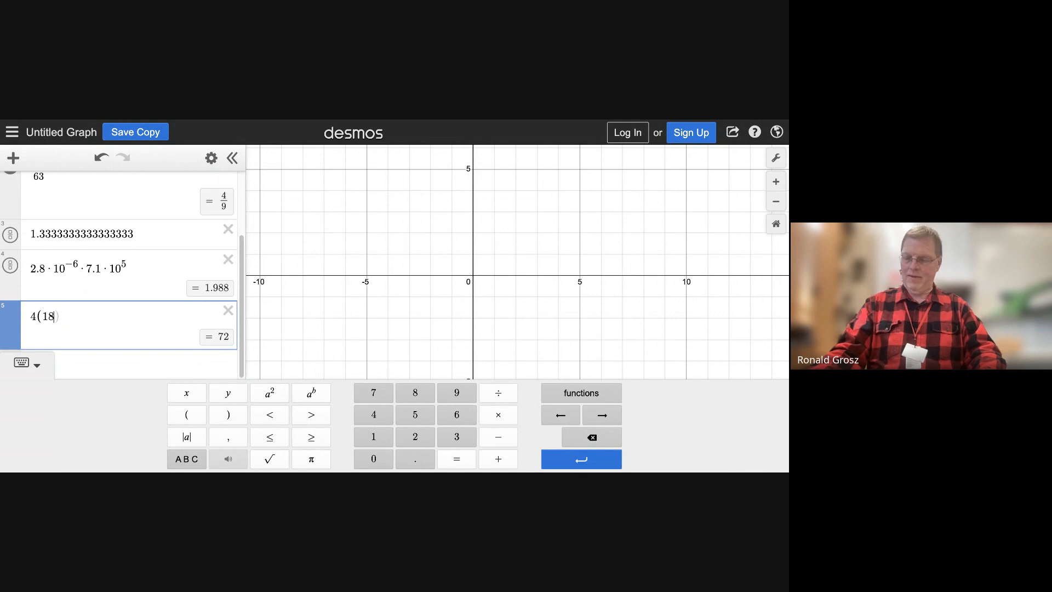
{"action": "type", "text": "-2)"}
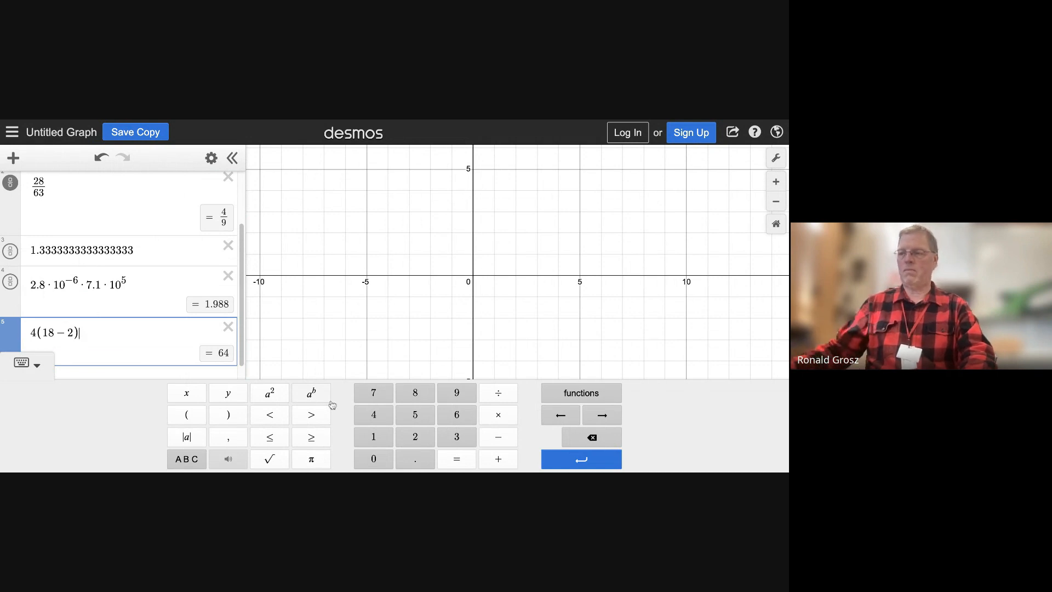
{"action": "left_click", "coordinate": [269, 396]}
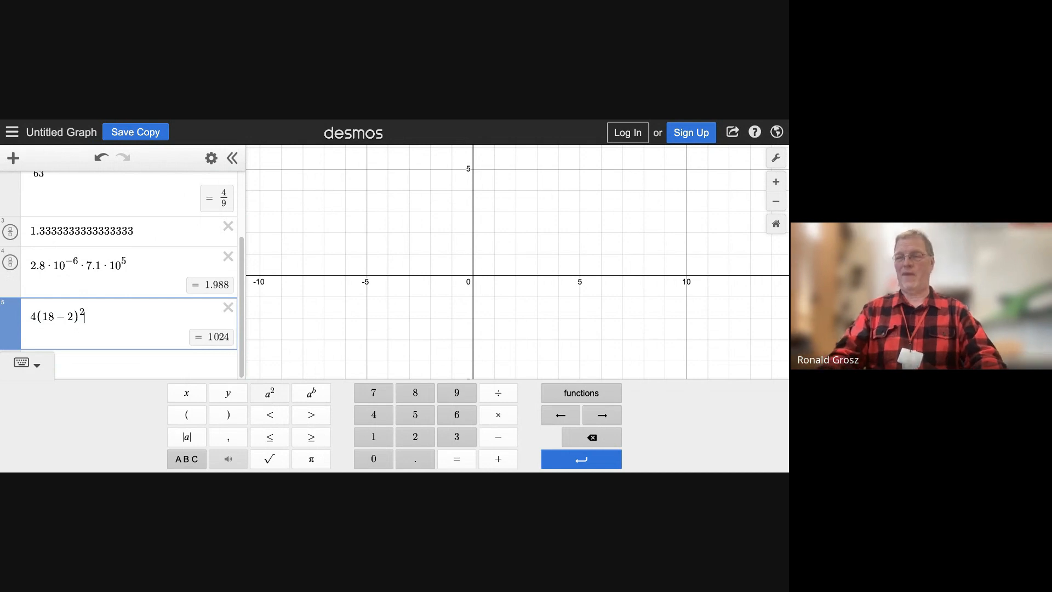
Divide the fifth expression by 7(8 − 5^3), building it as a fraction
{"action": "type", "text": "/"}
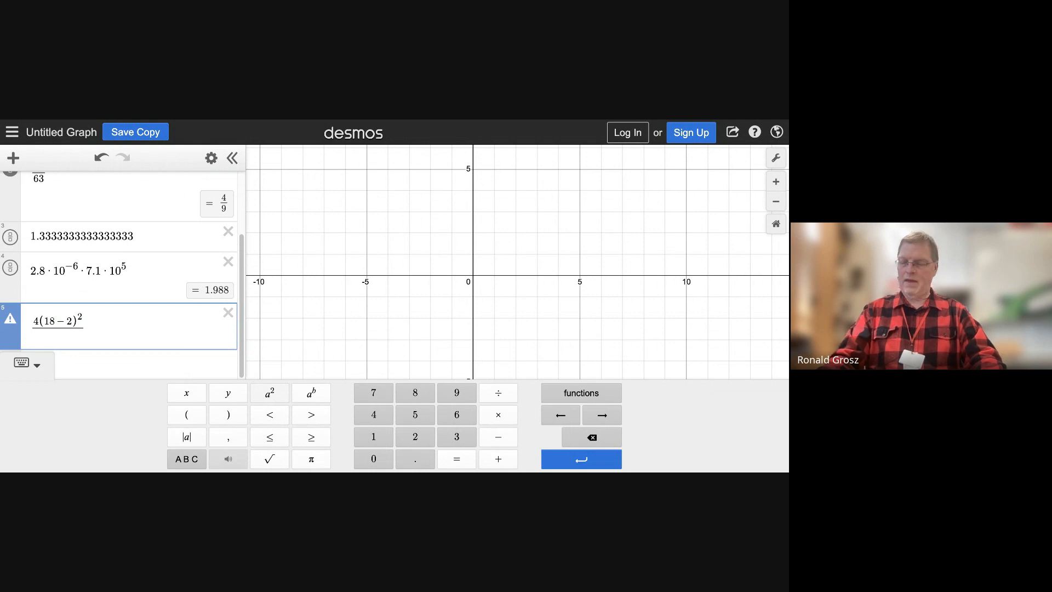
{"action": "type", "text": "7(8"}
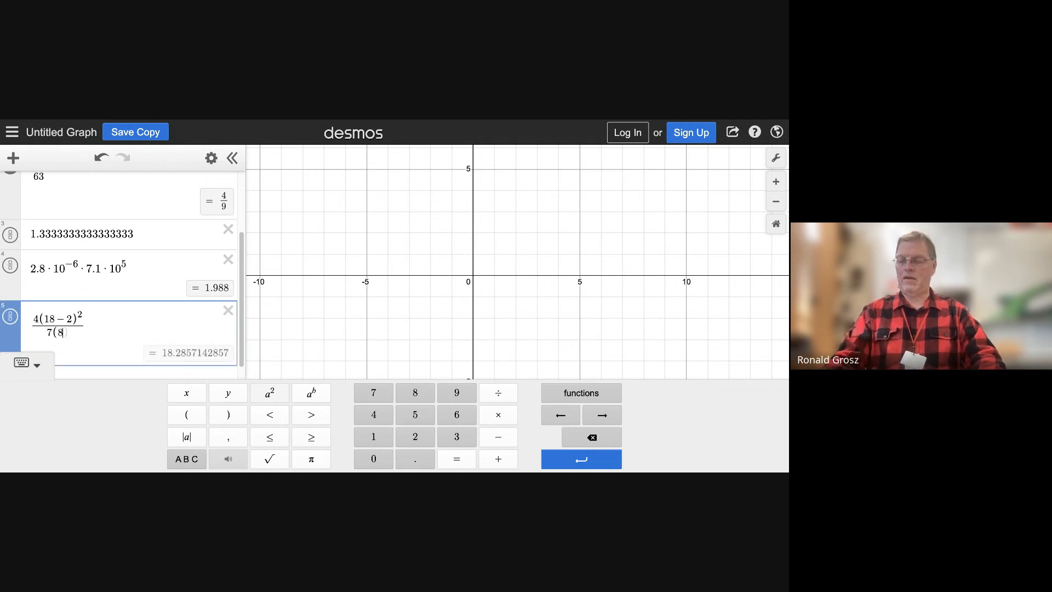
{"action": "type", "text": "-"}
{"action": "type", "text": "5"}
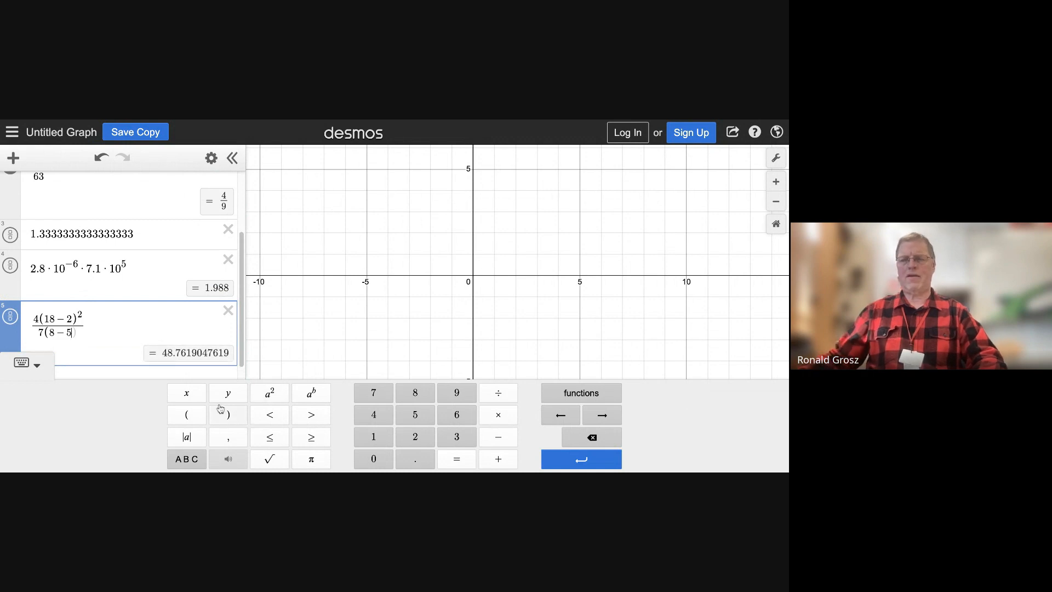
{"action": "left_click", "coordinate": [308, 398]}
{"action": "type", "text": "3"}
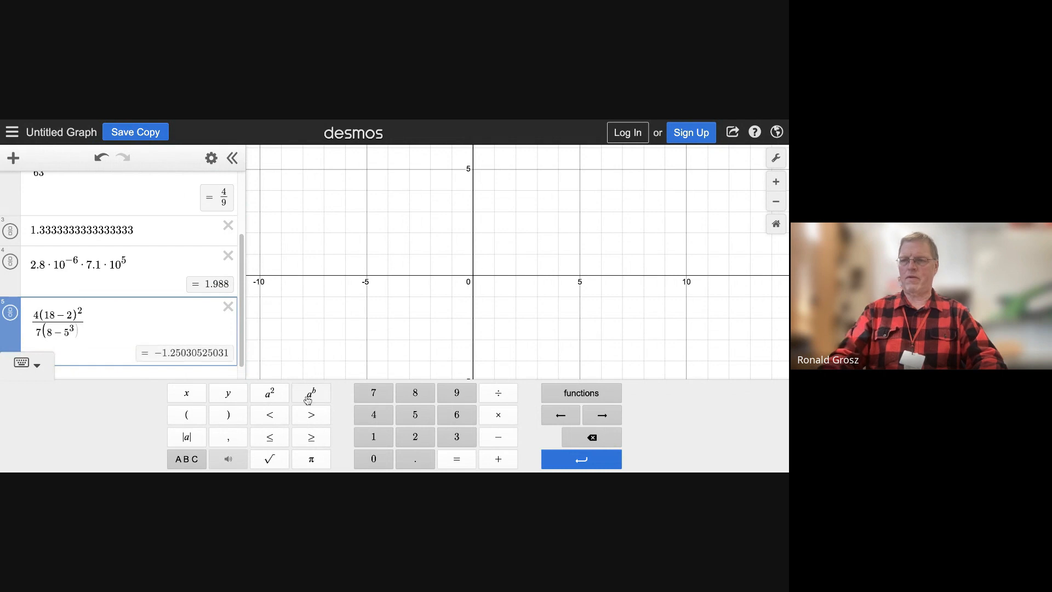
{"action": "type", "text": ")"}
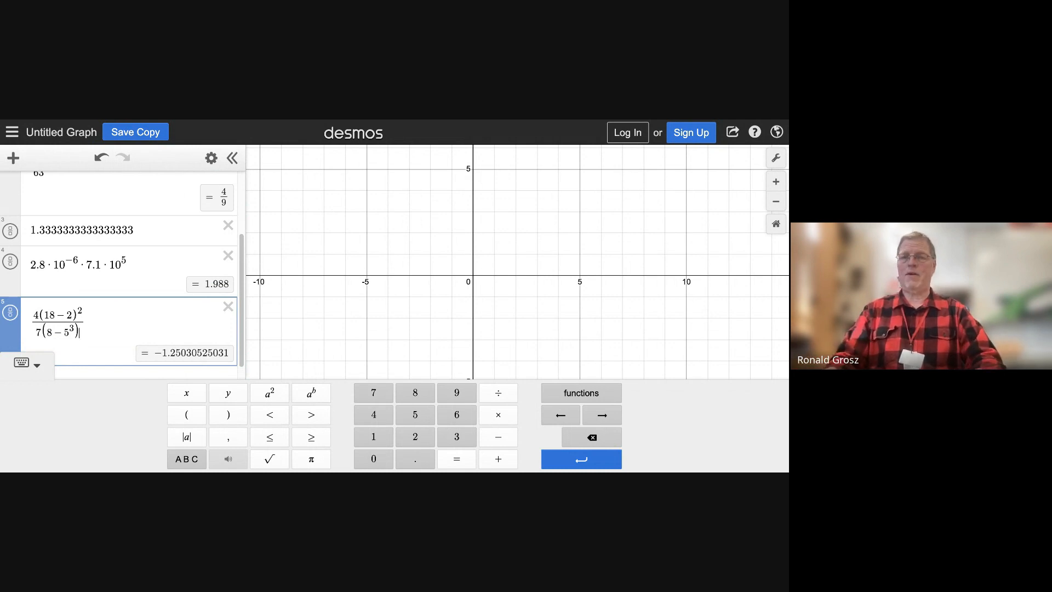
Show the fifth expression's result as a fraction and add a new expression line below it
{"action": "left_click", "coordinate": [14, 316]}
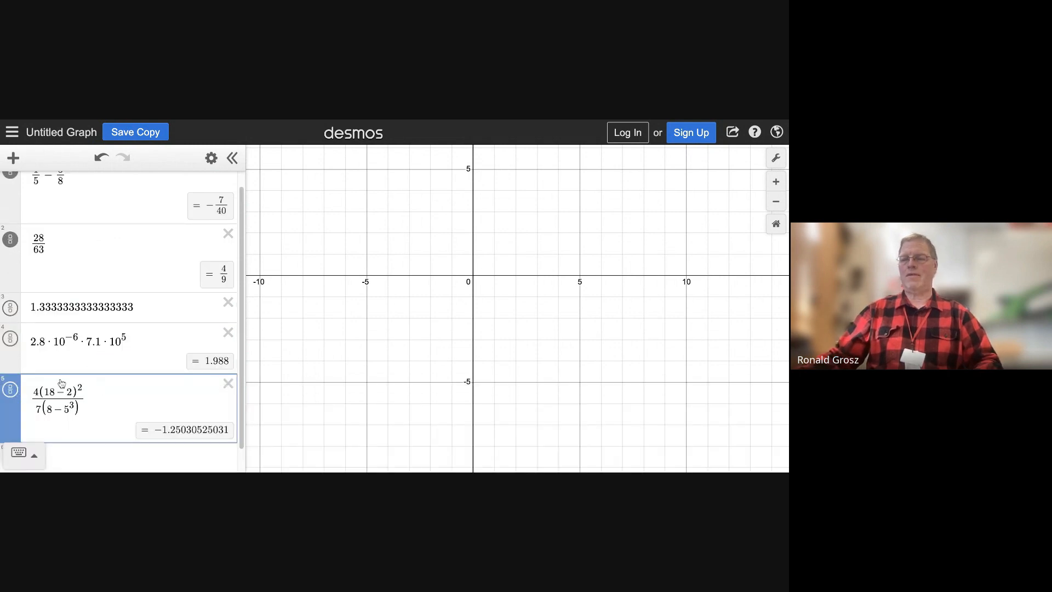
{"action": "left_click", "coordinate": [15, 395]}
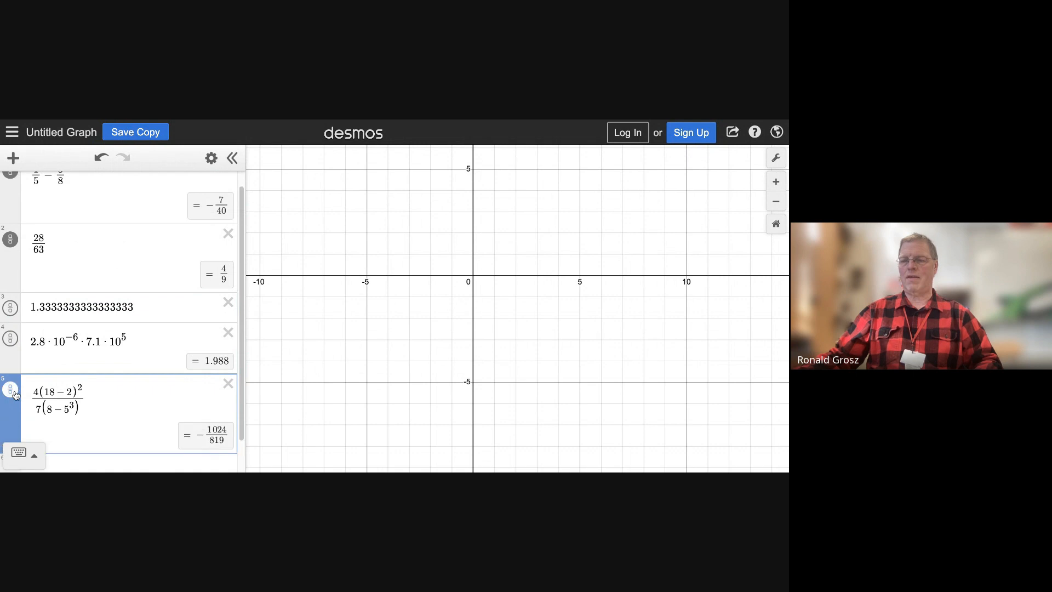
{"action": "scroll", "coordinate": [115, 399], "scroll_direction": "down", "scroll_amount": 1}
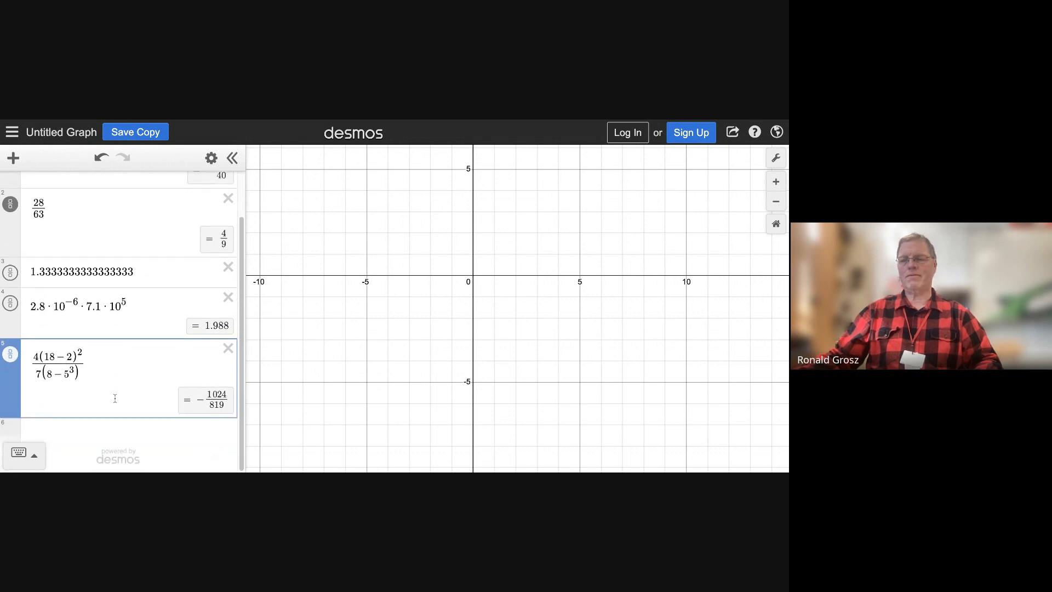
{"action": "left_click", "coordinate": [130, 369]}
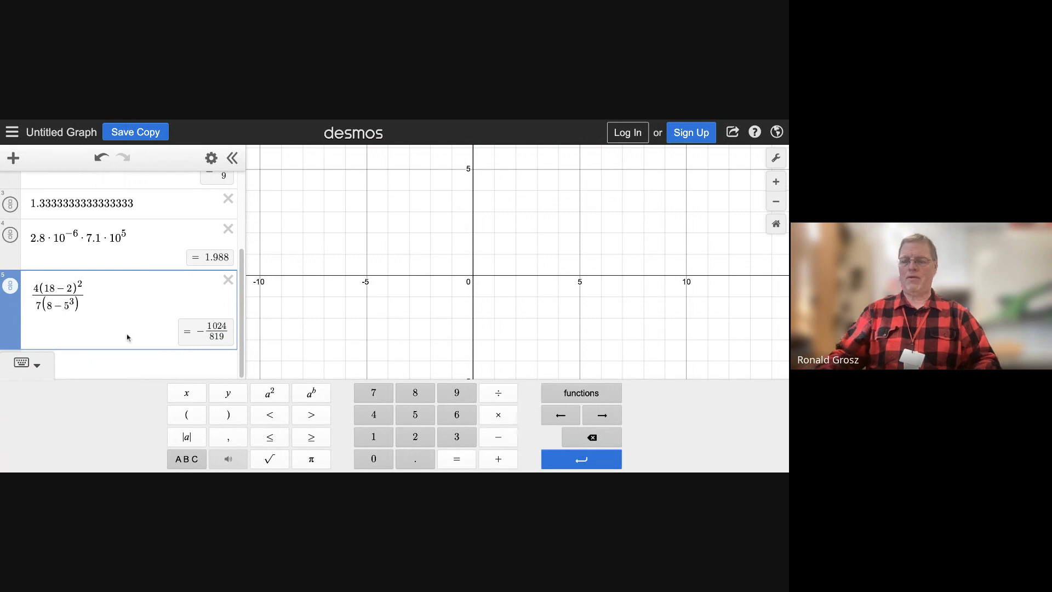
{"action": "key", "text": "Return"}
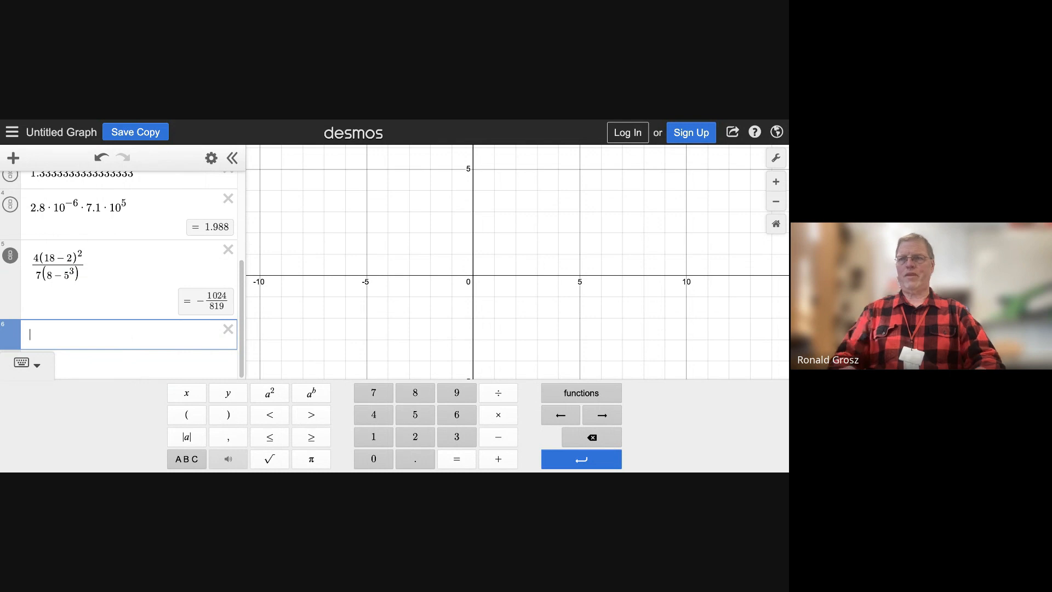
Insert the log function in the sixth expression line and complete it as the base-7 logarithm of 28
{"action": "left_click", "coordinate": [589, 400]}
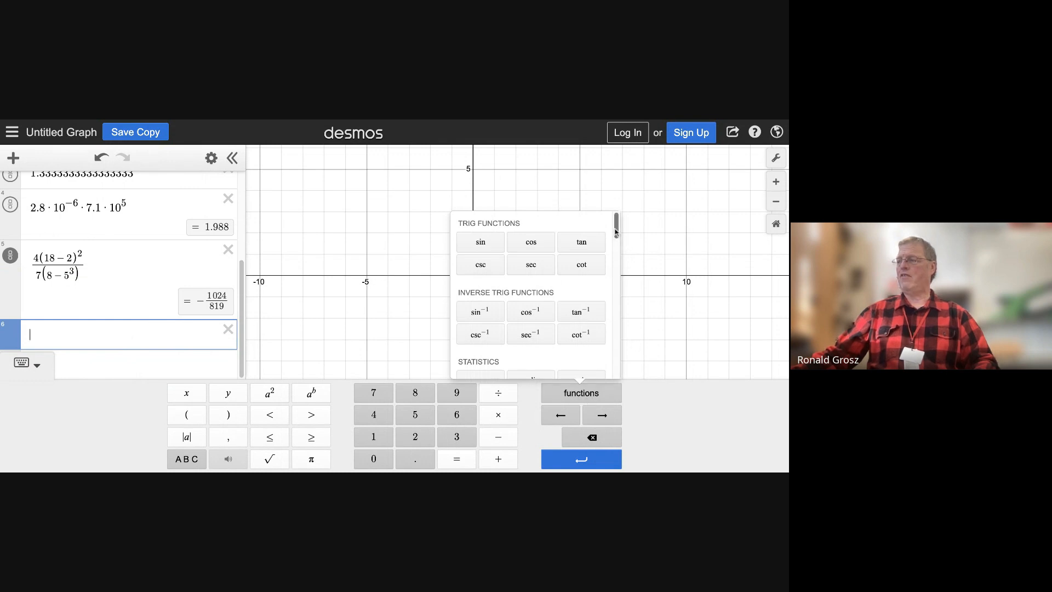
{"action": "scroll", "coordinate": [617, 225], "scroll_direction": "down", "scroll_amount": 1}
{"action": "left_click_drag", "start_coordinate": [617, 228], "coordinate": [617, 322]}
{"action": "left_click", "coordinate": [485, 265]}
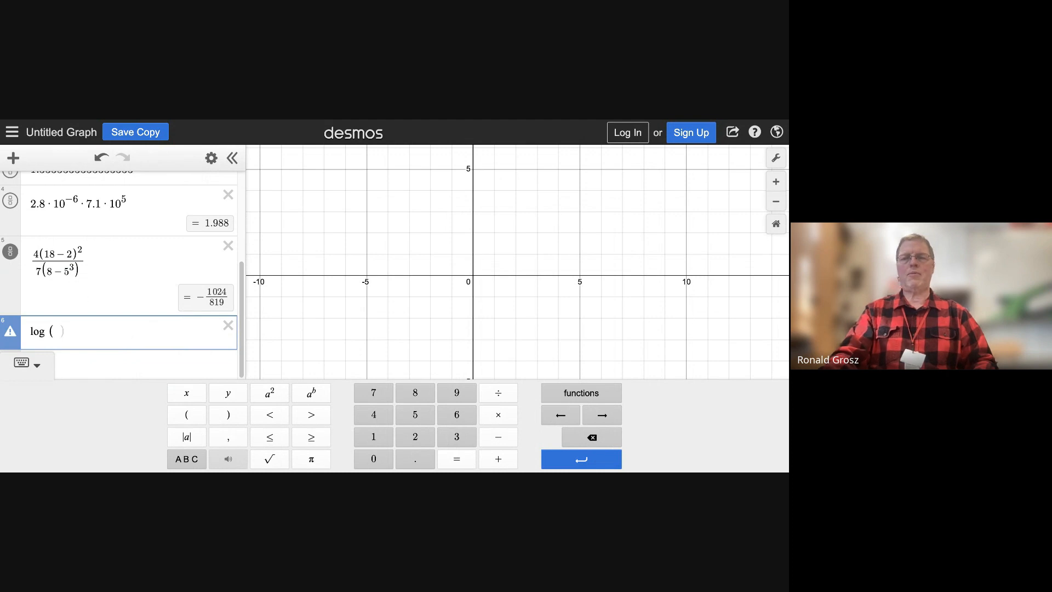
{"action": "type", "text": "7("}
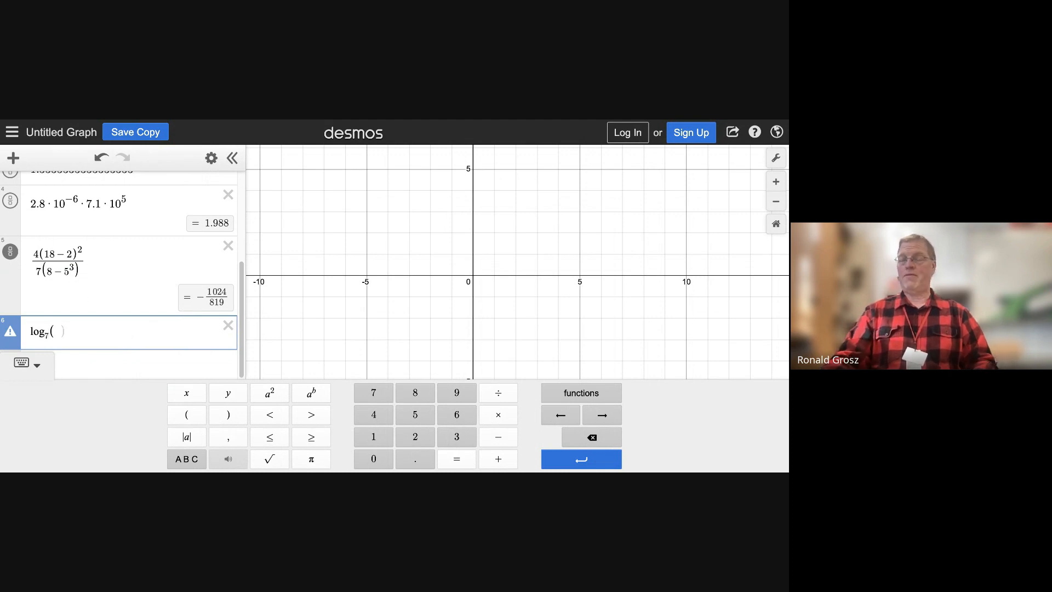
{"action": "type", "text": "28"}
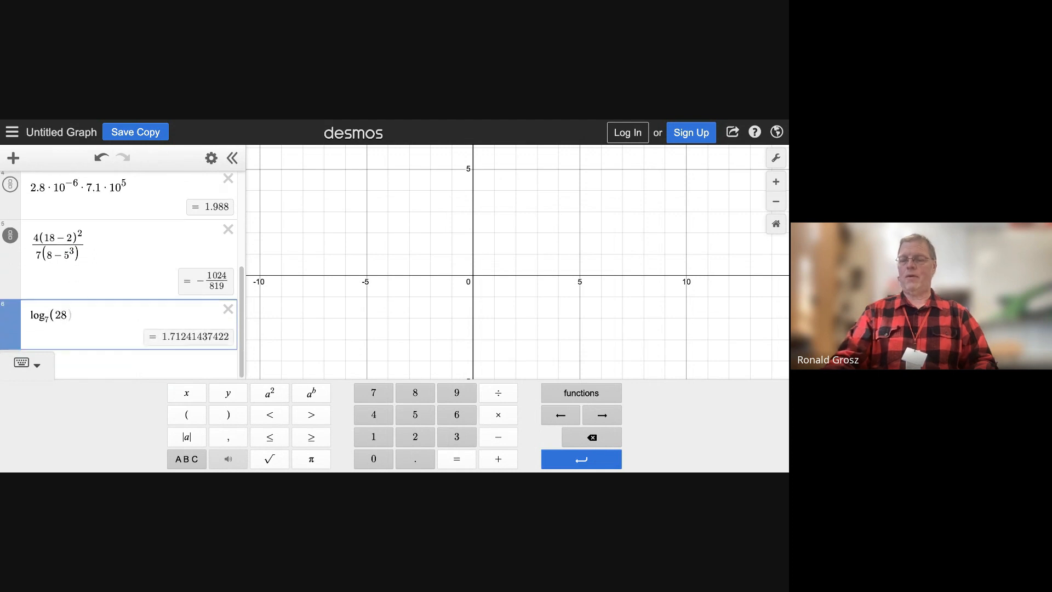
{"action": "type", "text": ")"}
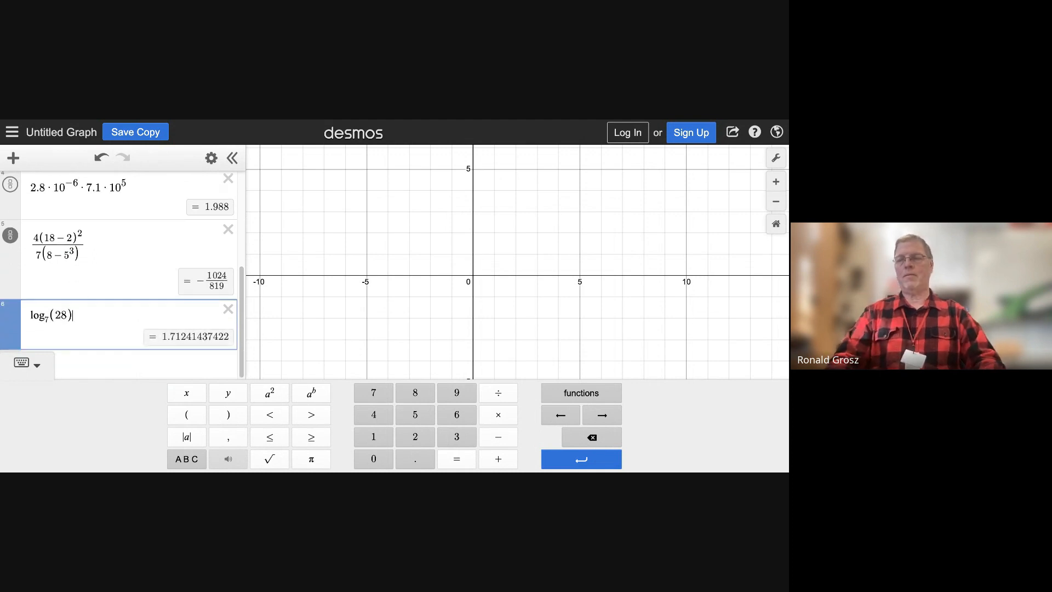